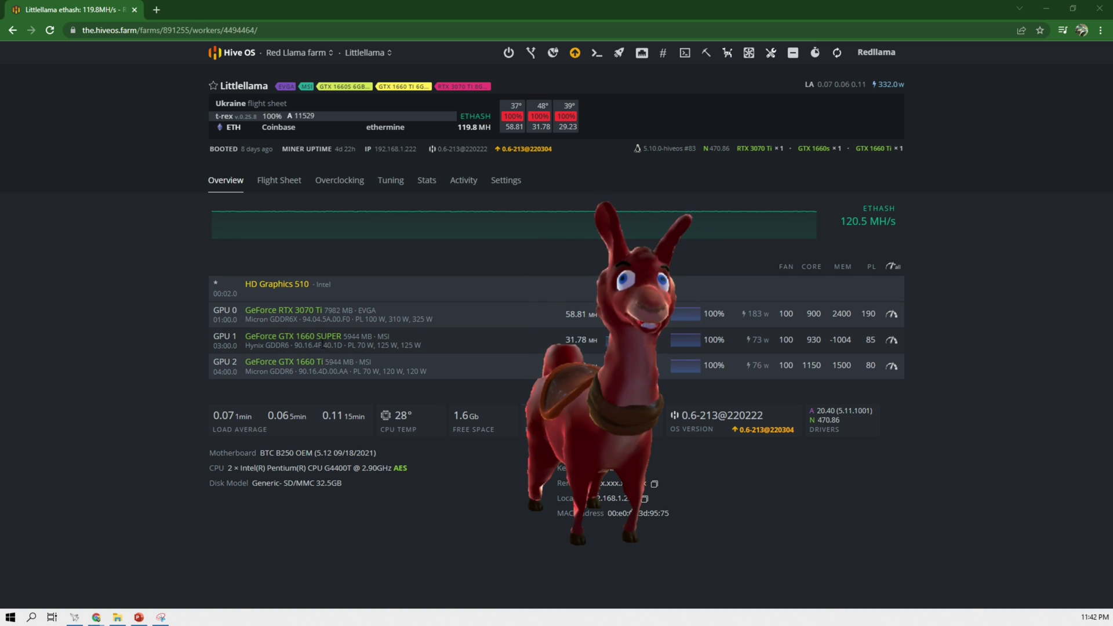
left_click(371, 53)
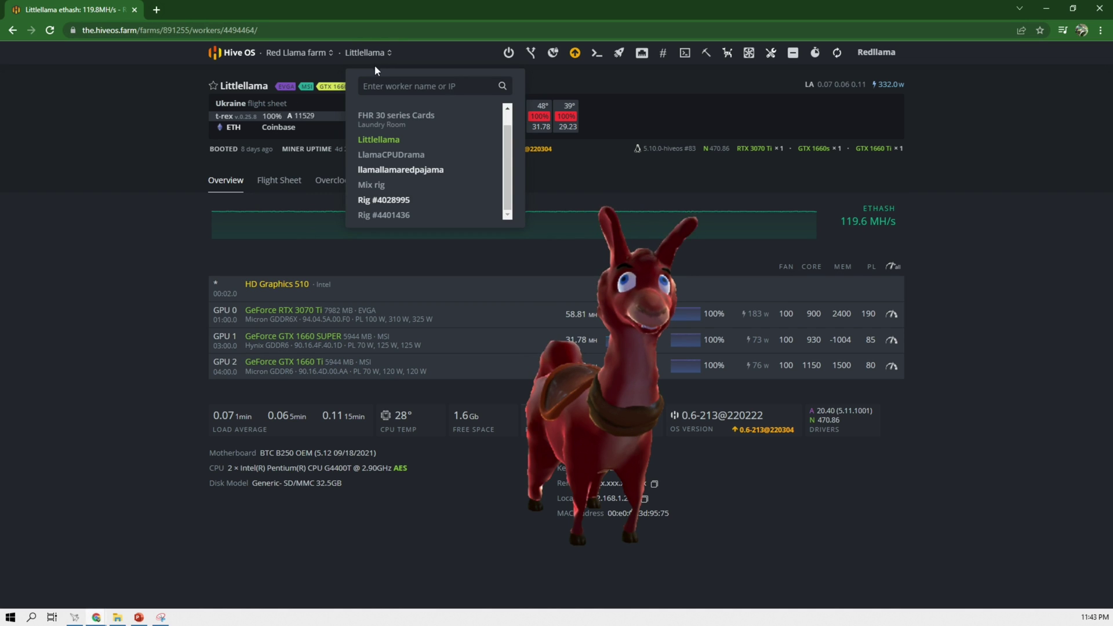
left_click(401, 200)
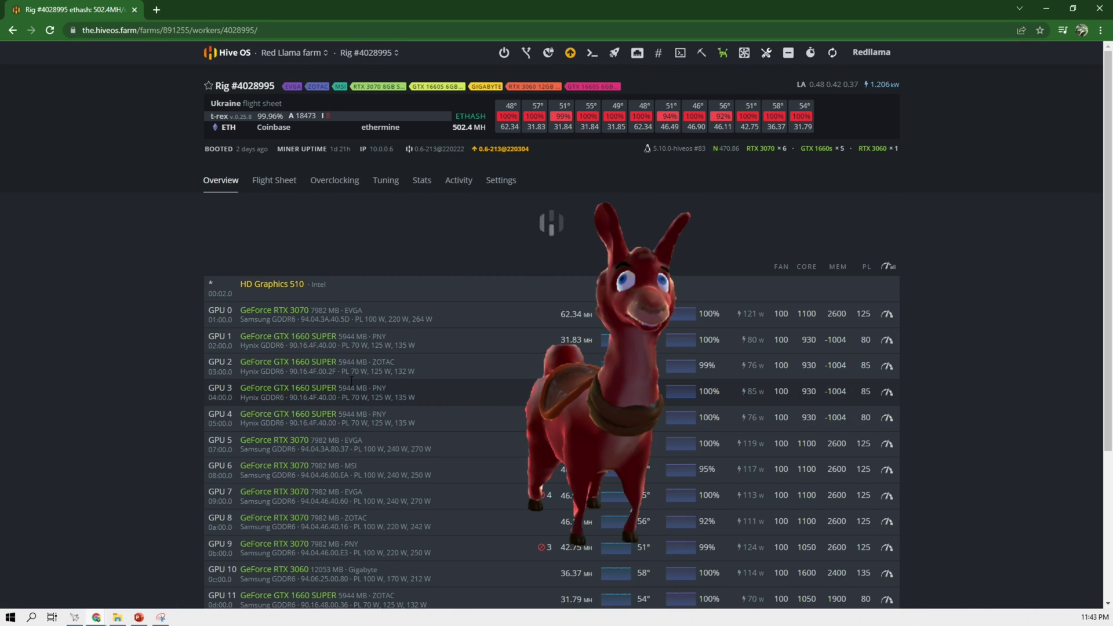
scroll(354, 374, "down", 2)
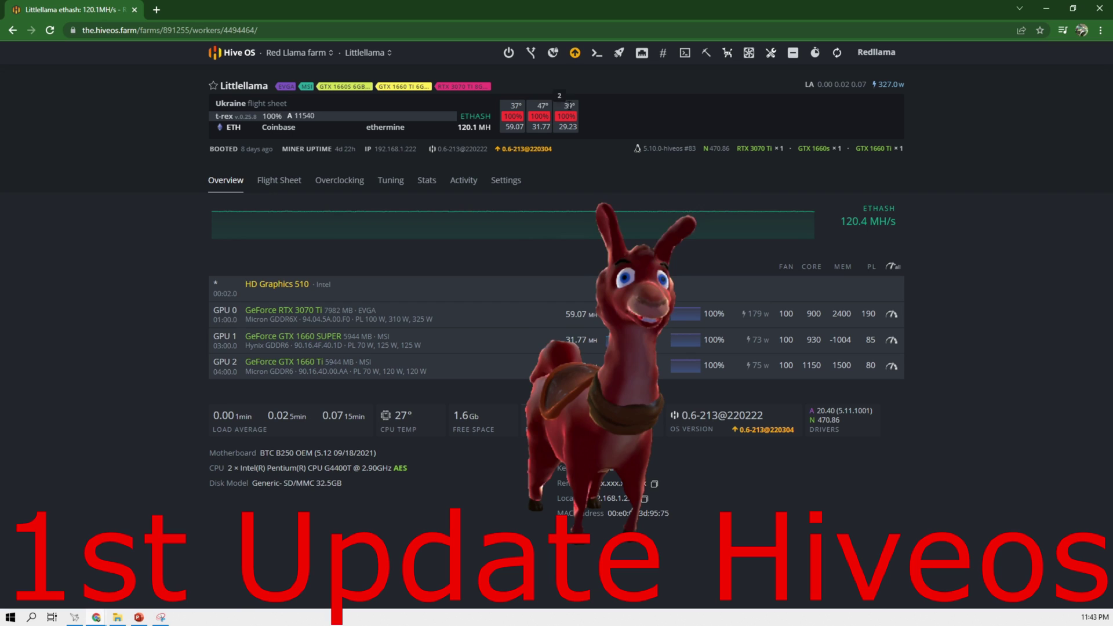
Force-upgrade Littlellama to Hive OS 0.6-213@220304, rebooting it after the upgrade completes.
left_click(575, 54)
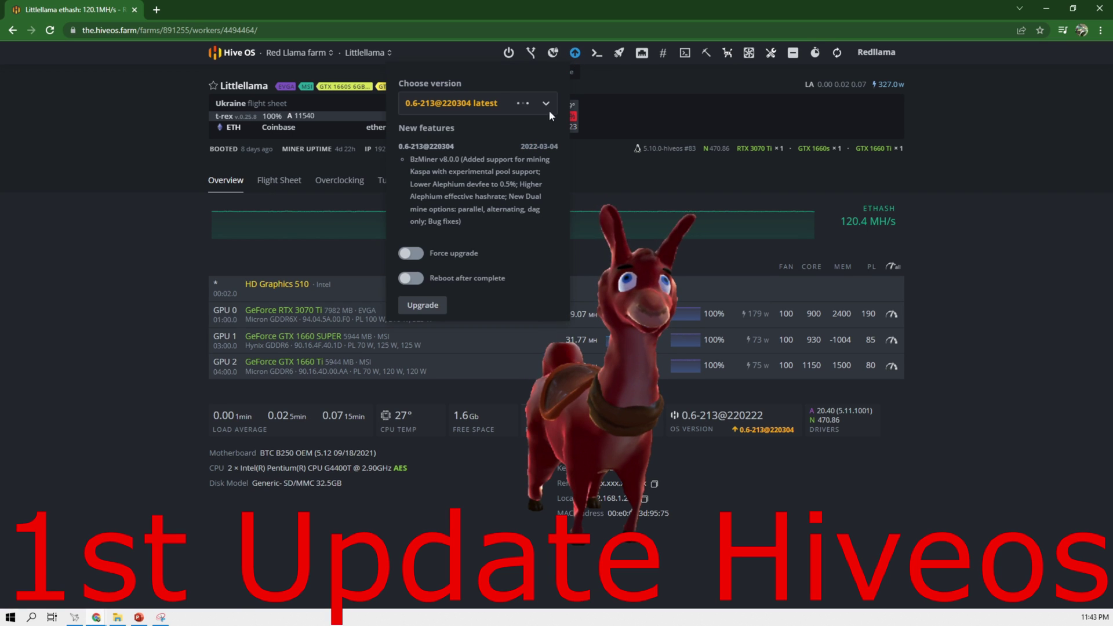
left_click(420, 341)
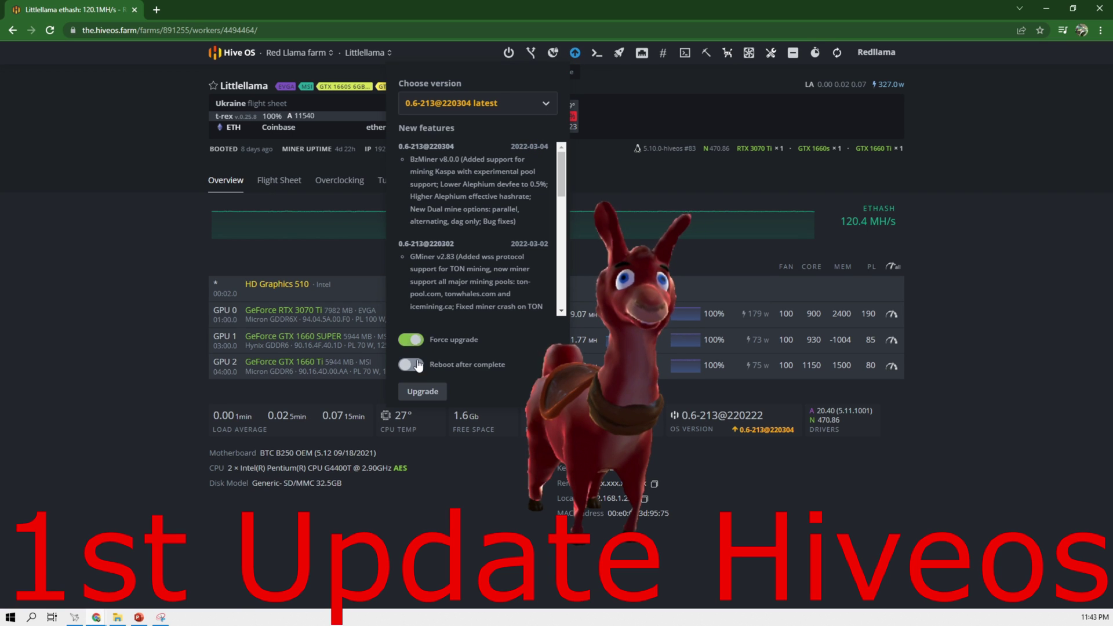
left_click(413, 365)
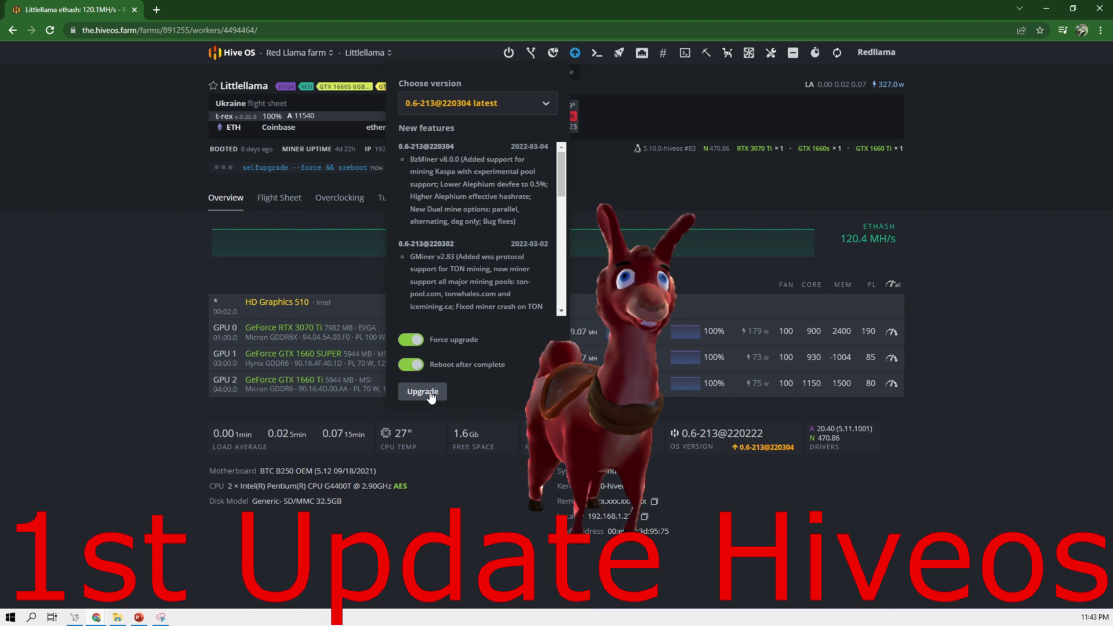
left_click(430, 392)
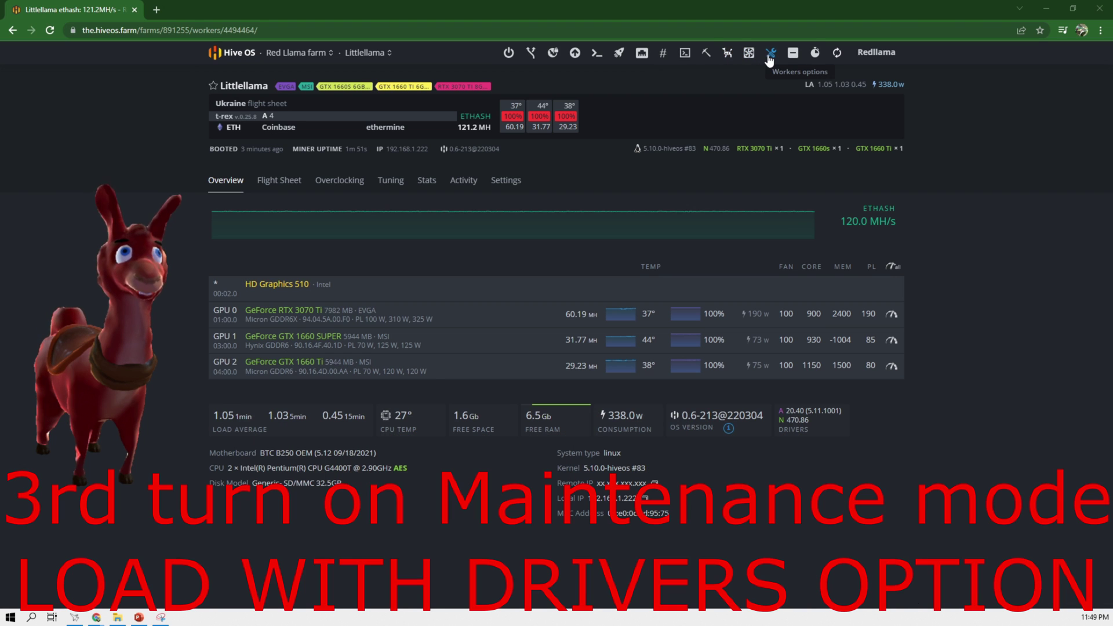
Set Littlellama's maintenance mode to 'With loading drivers', apply it, and reboot the worker.
left_click(770, 55)
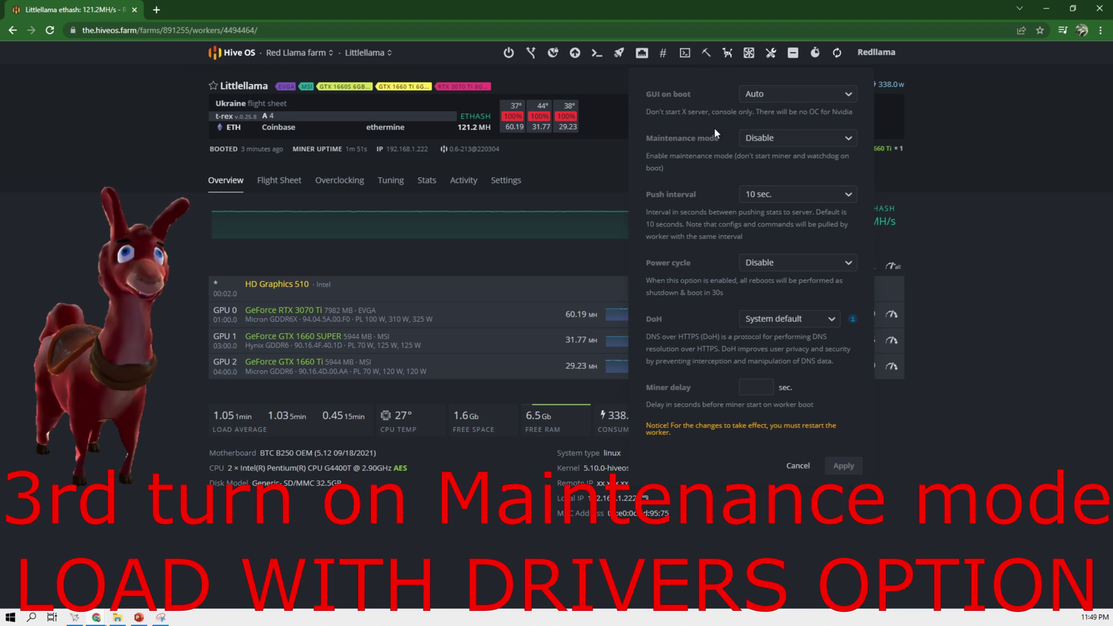
left_click(784, 139)
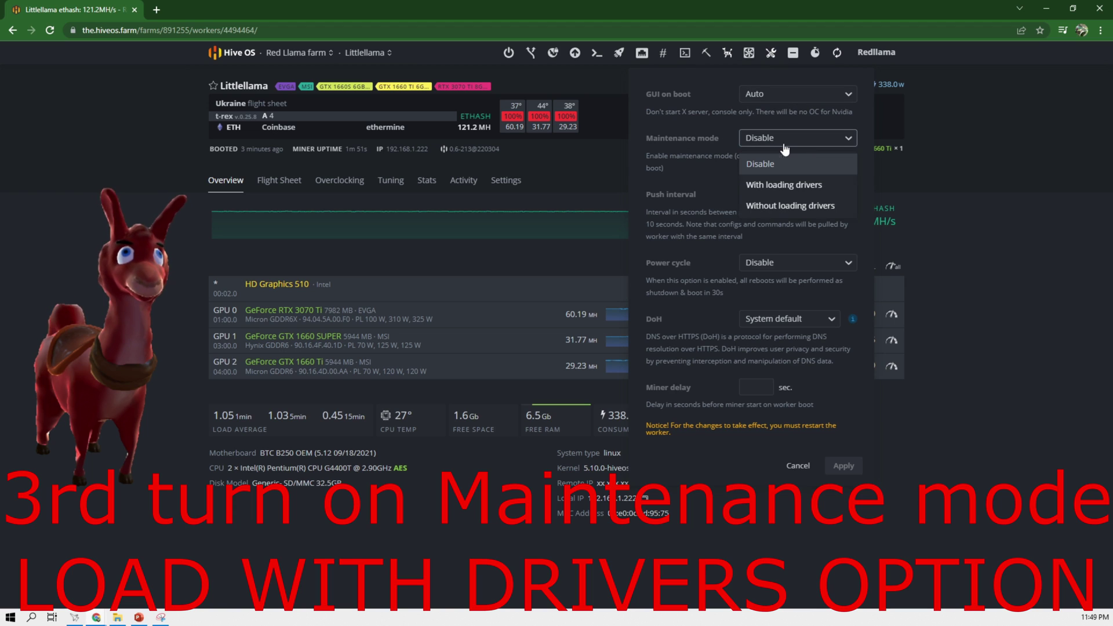
left_click(767, 189)
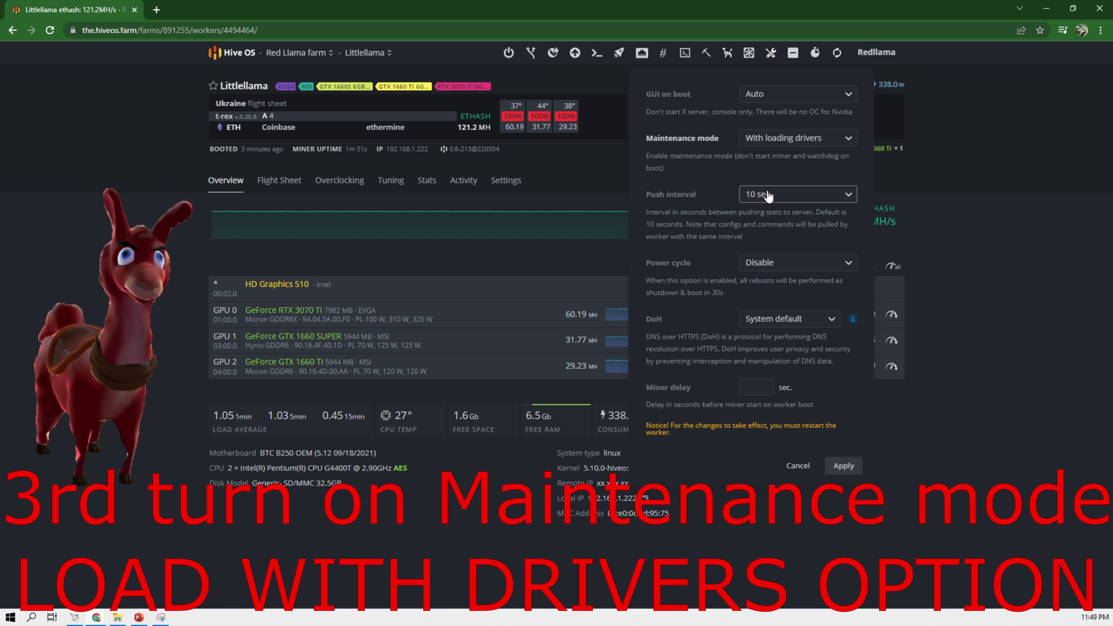
left_click(842, 466)
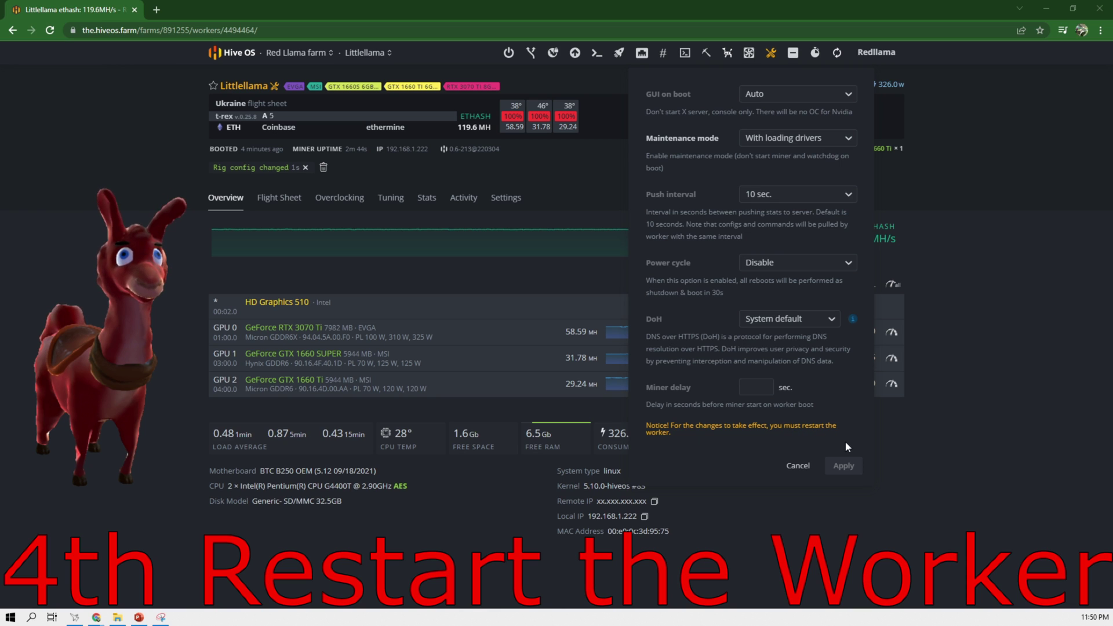
left_click(805, 467)
left_click(504, 53)
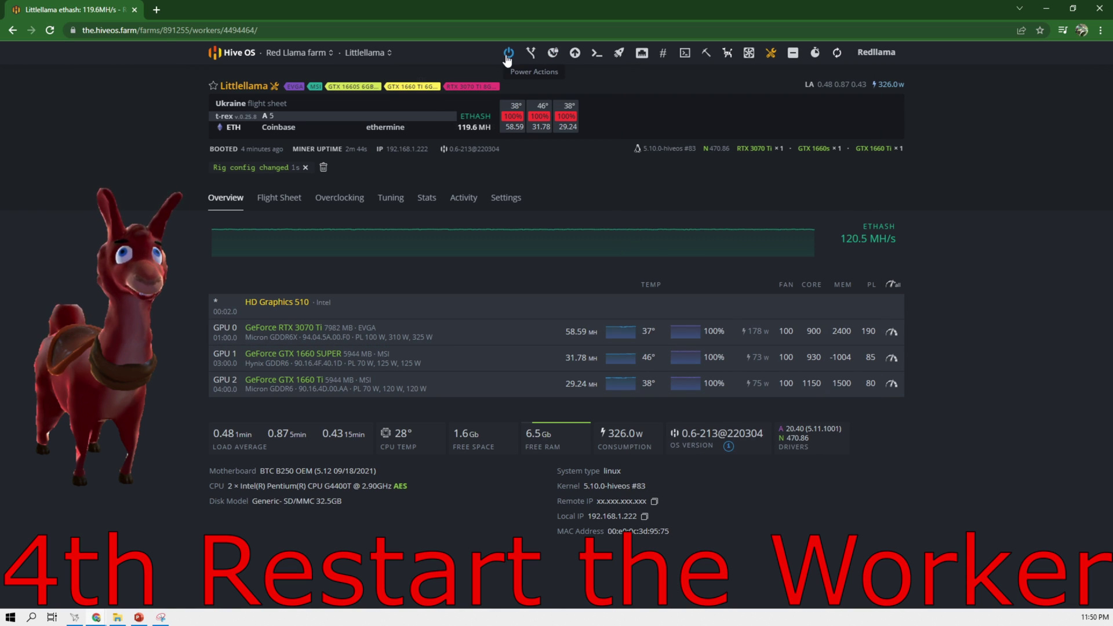
left_click(445, 87)
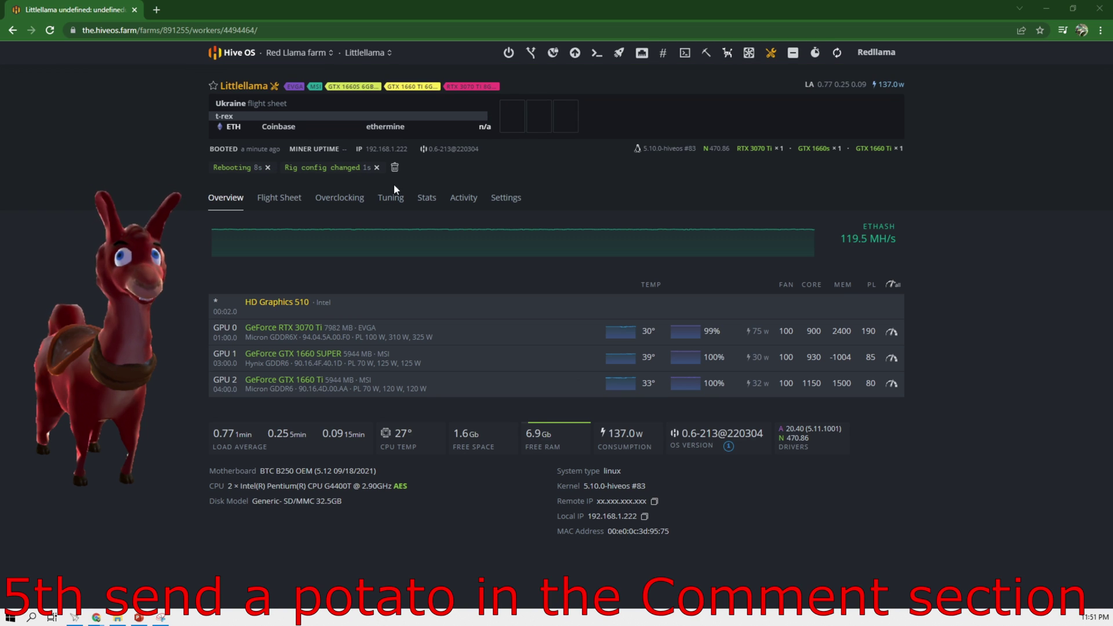
Unset the ETH flight sheet on Littlellama's Flight Sheet tab and return to Overview.
left_click(289, 203)
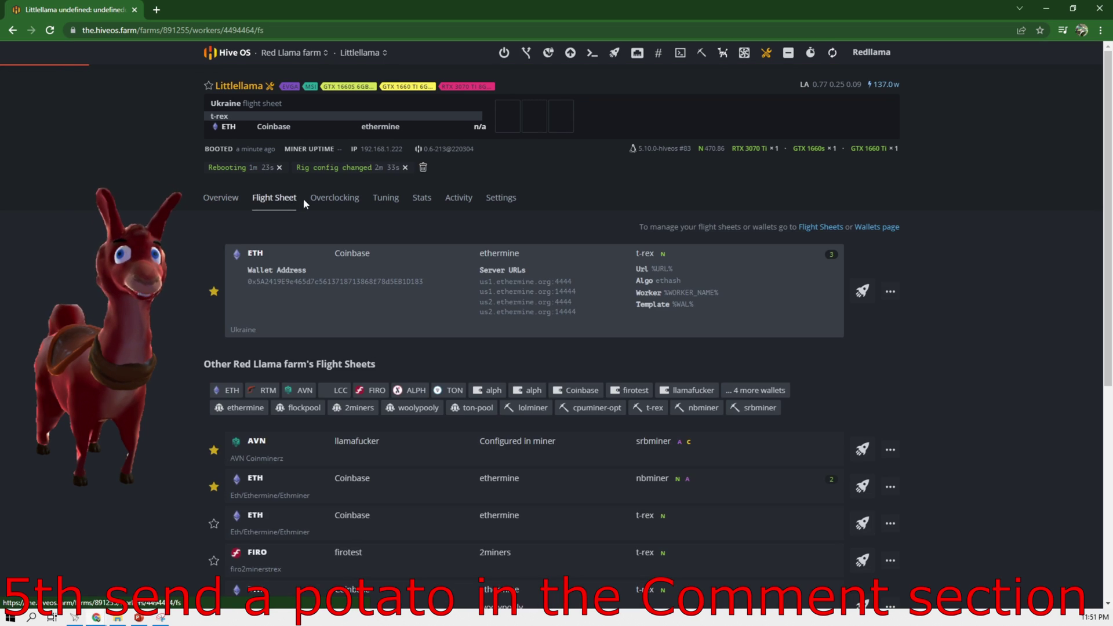
left_click(892, 291)
left_click(869, 436)
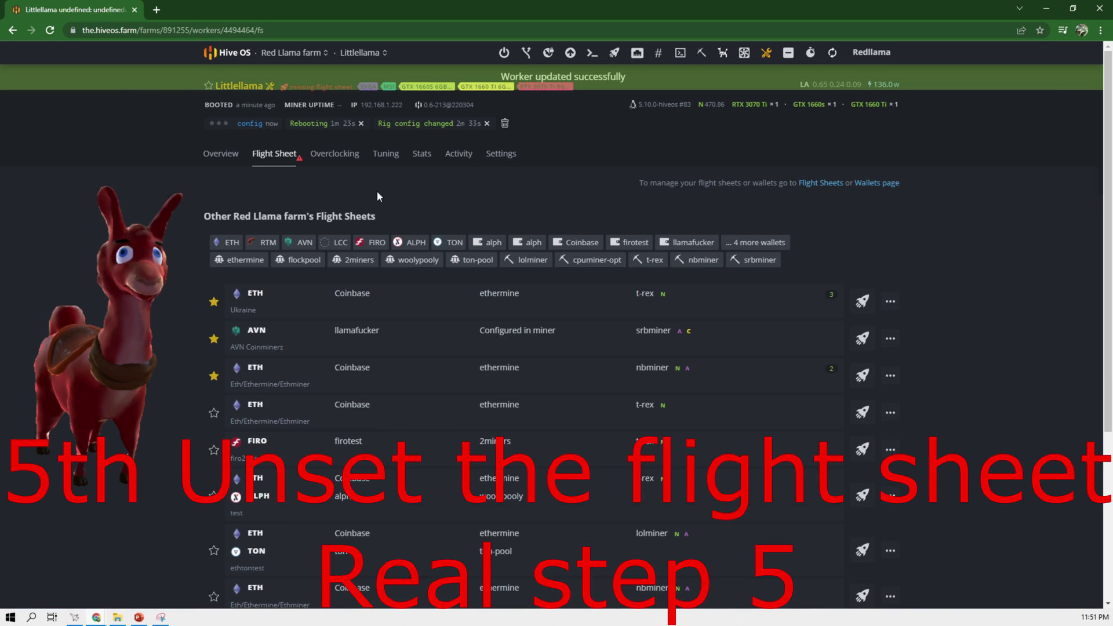
left_click(213, 157)
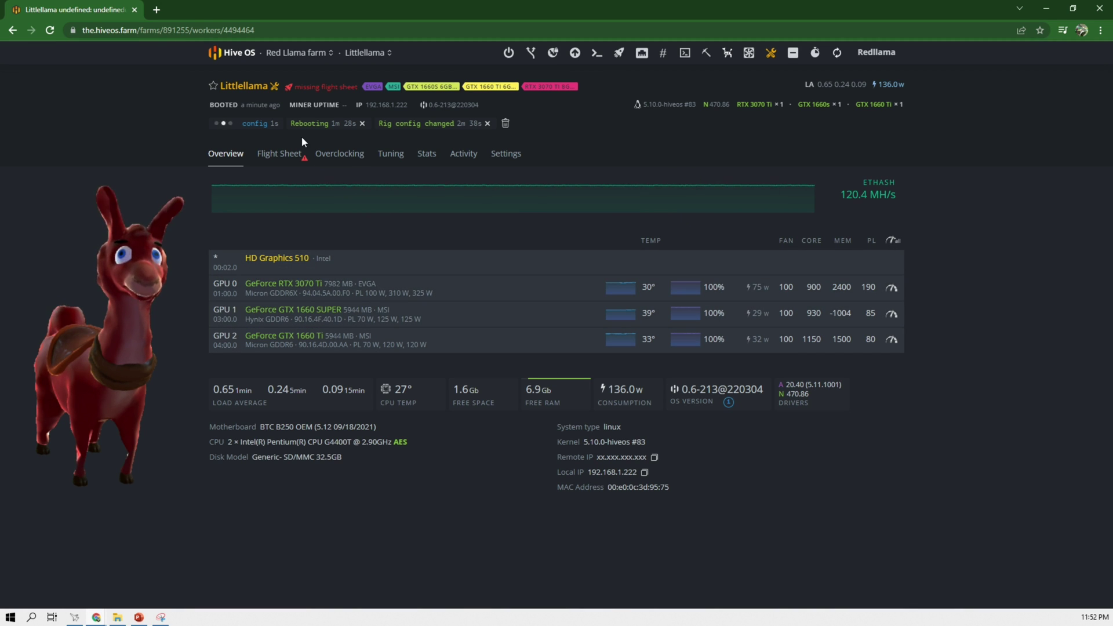
Filter the Red Llama farm's Cards list to online GeForce GTX 1660 SUPER GPUs.
mouse_move(295, 58)
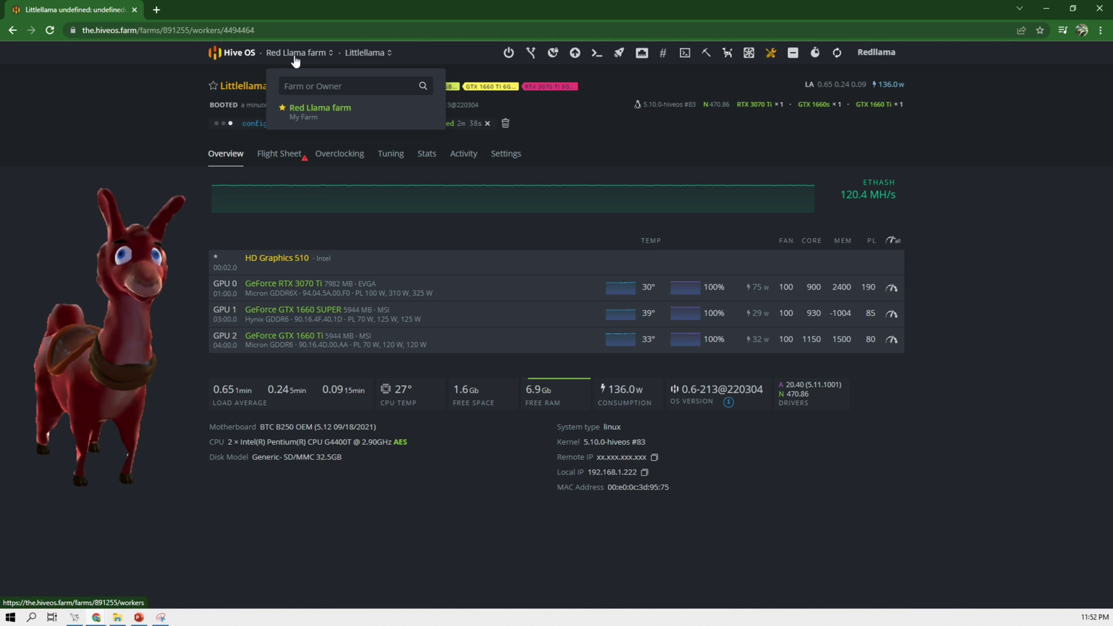
left_click(295, 55)
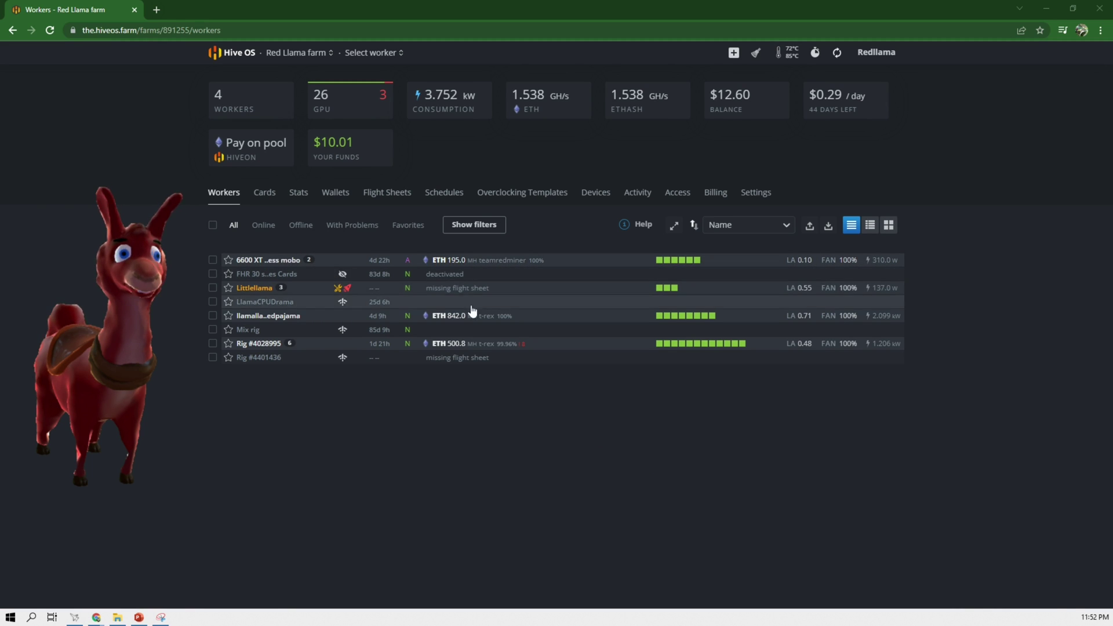
left_click(266, 194)
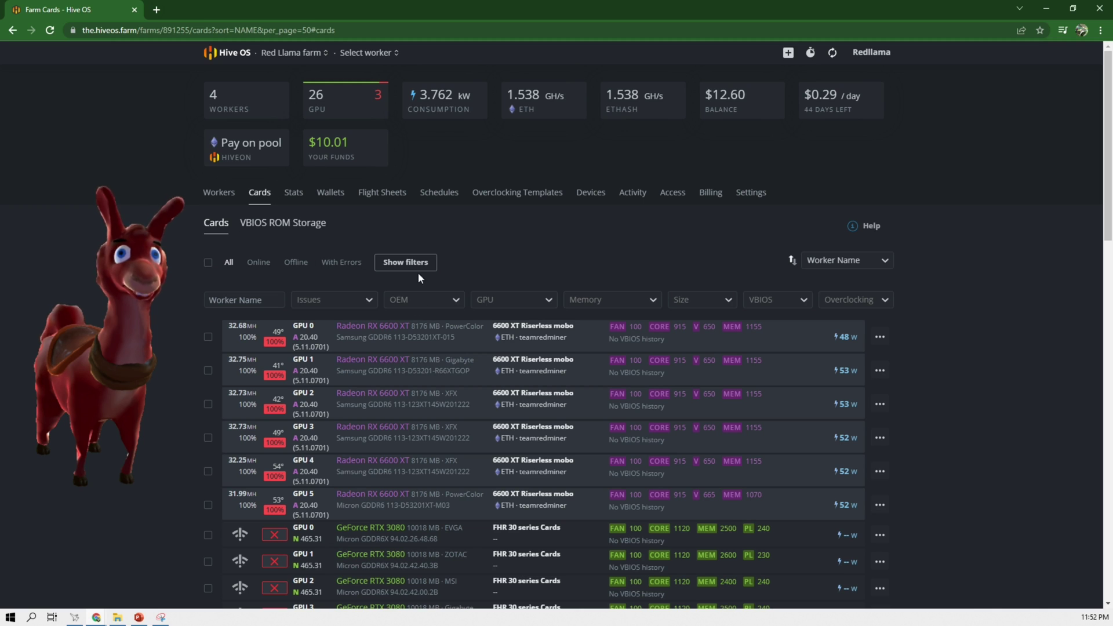
left_click(500, 300)
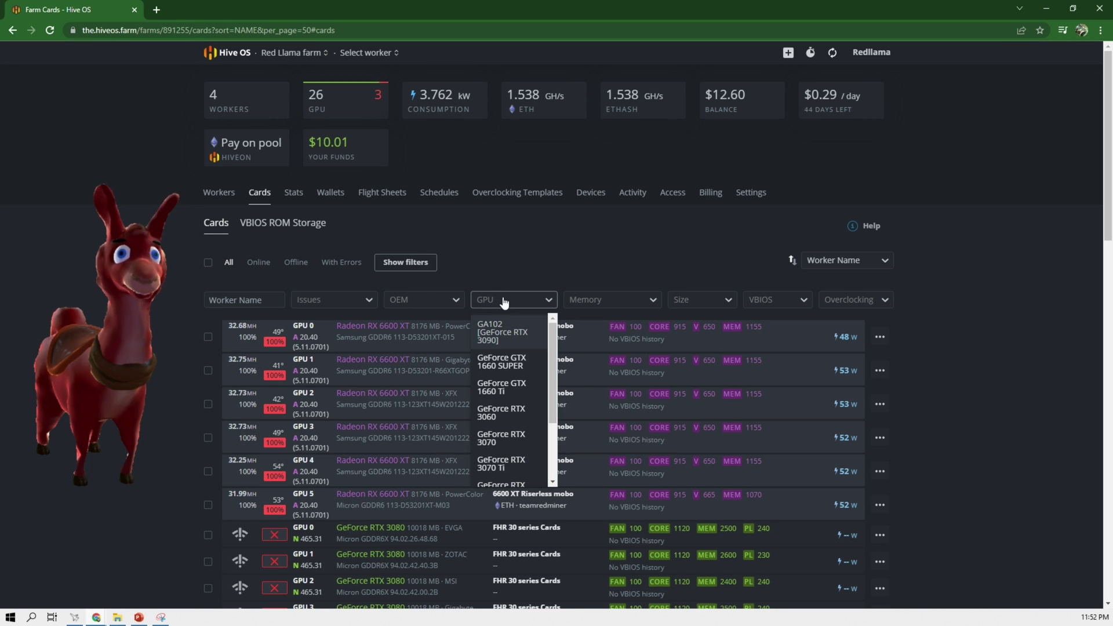
left_click(498, 365)
scroll(500, 364, "down", 3)
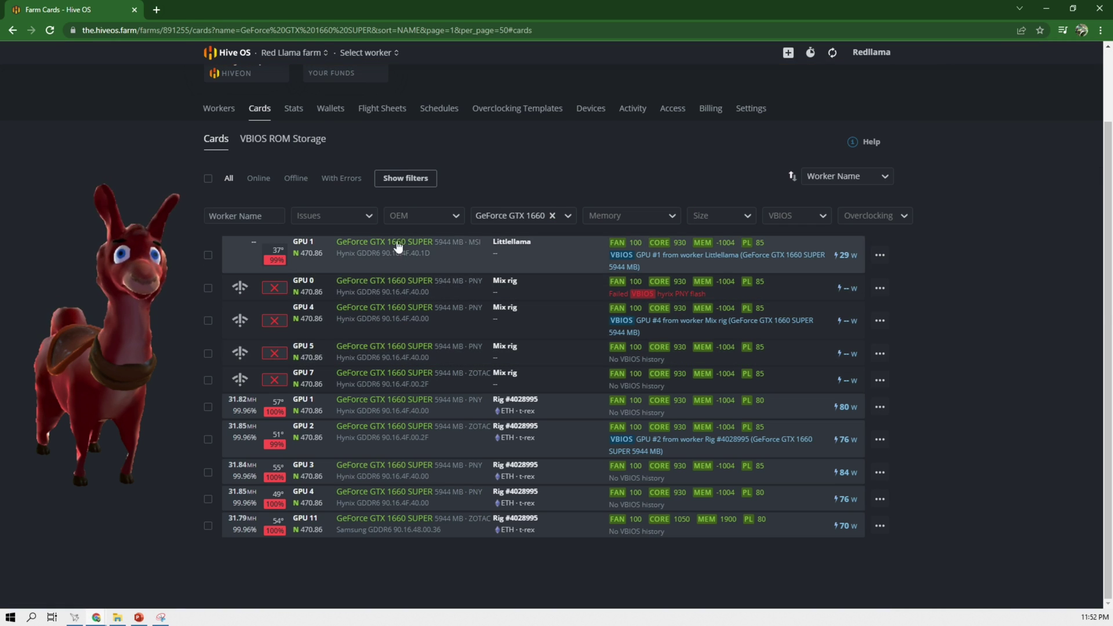
left_click(258, 179)
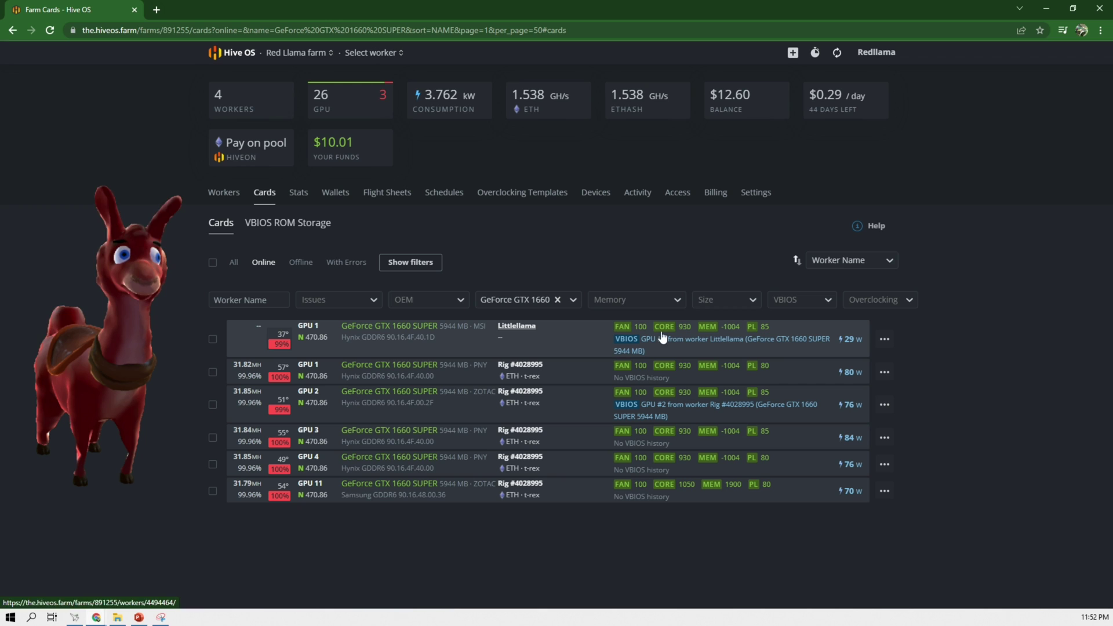
Download Littlellama's 1660 SUPER original VBIOS, also saving it to farm storage.
left_click(889, 342)
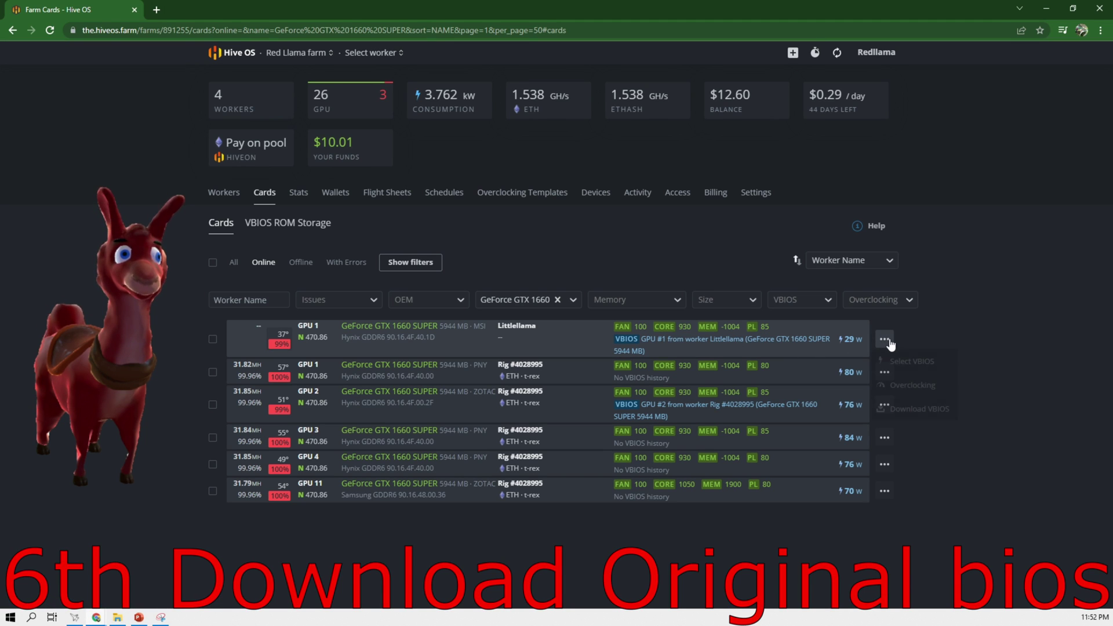
left_click(910, 408)
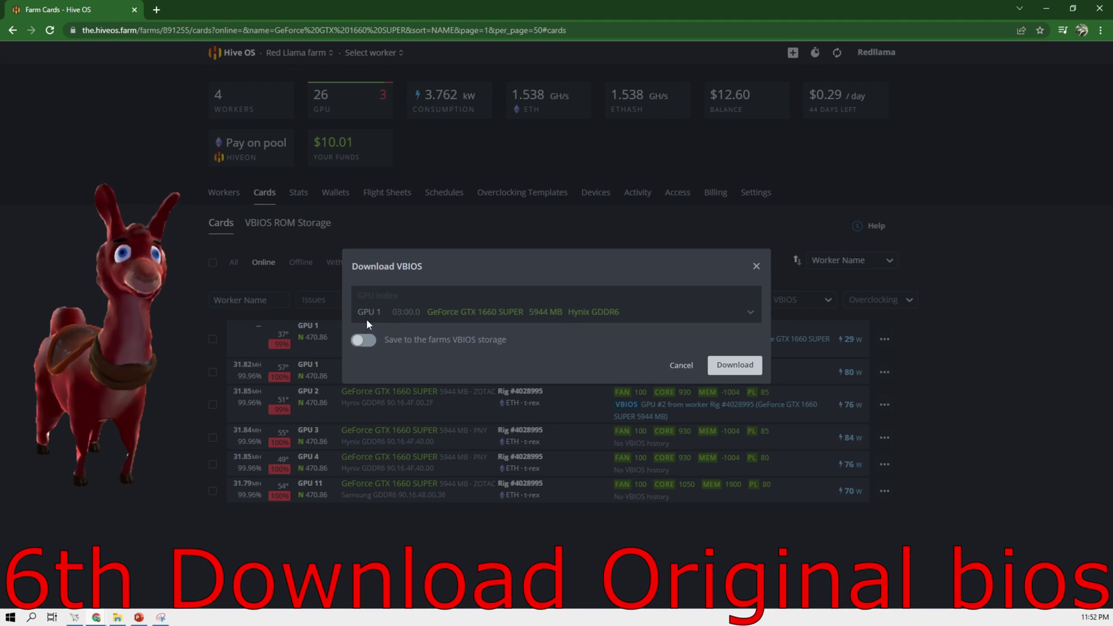
left_click(362, 340)
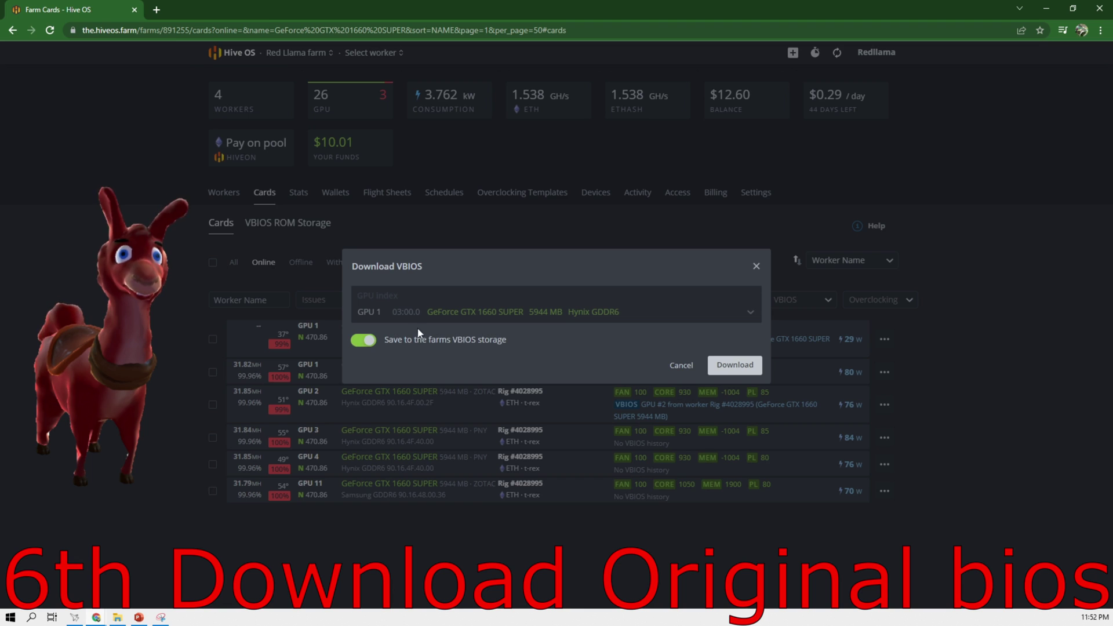
left_click(735, 364)
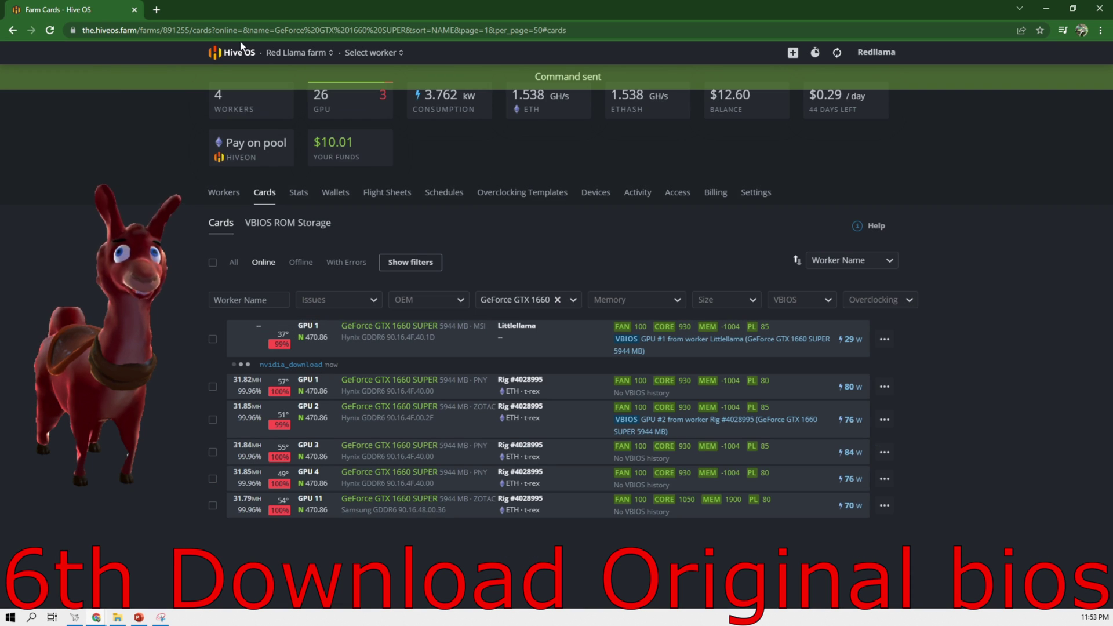
Open the Littlellama worker page in a new tab, then return to the GTX 1660 card list.
middle_click(510, 328)
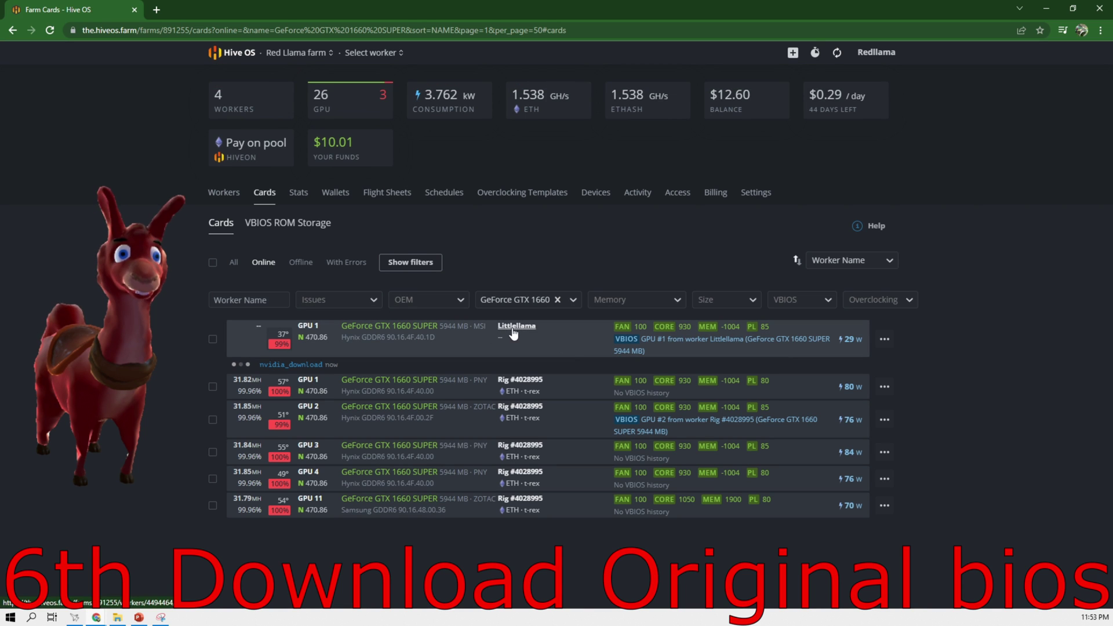
left_click(207, 9)
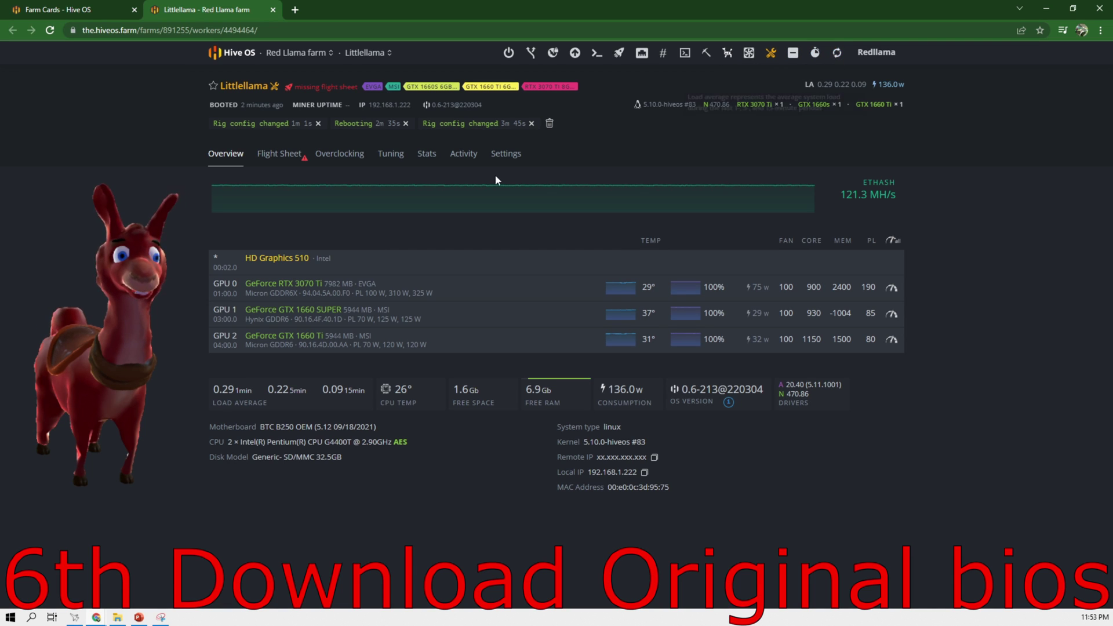
left_click(49, 14)
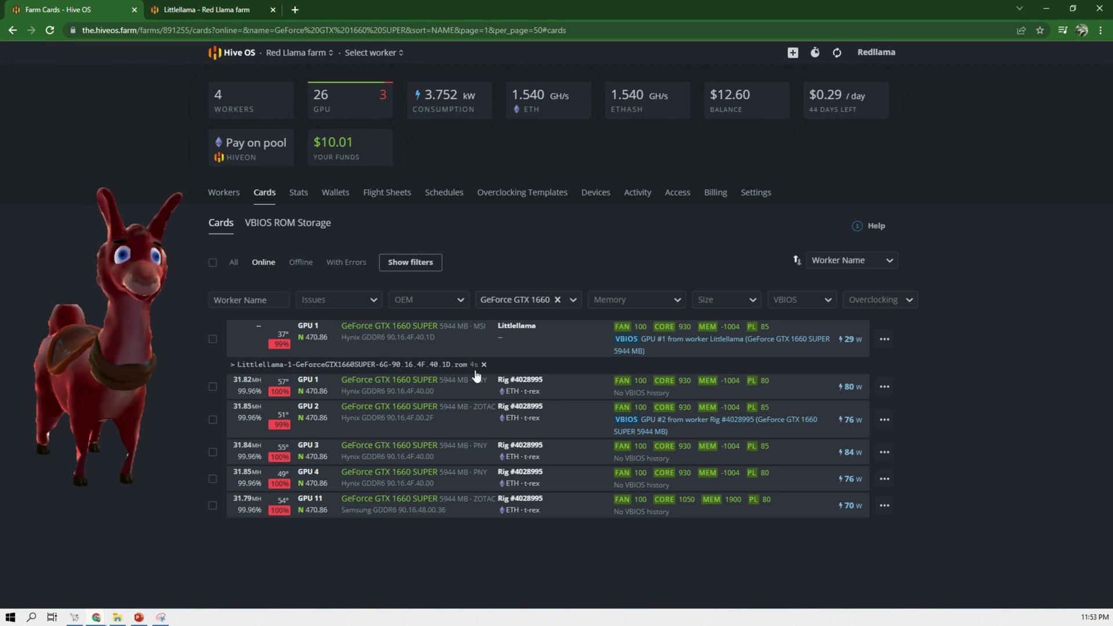
Check VBIOS ROM Storage, then download Littlellama GPU 1's original .rom file from Cards.
left_click(285, 229)
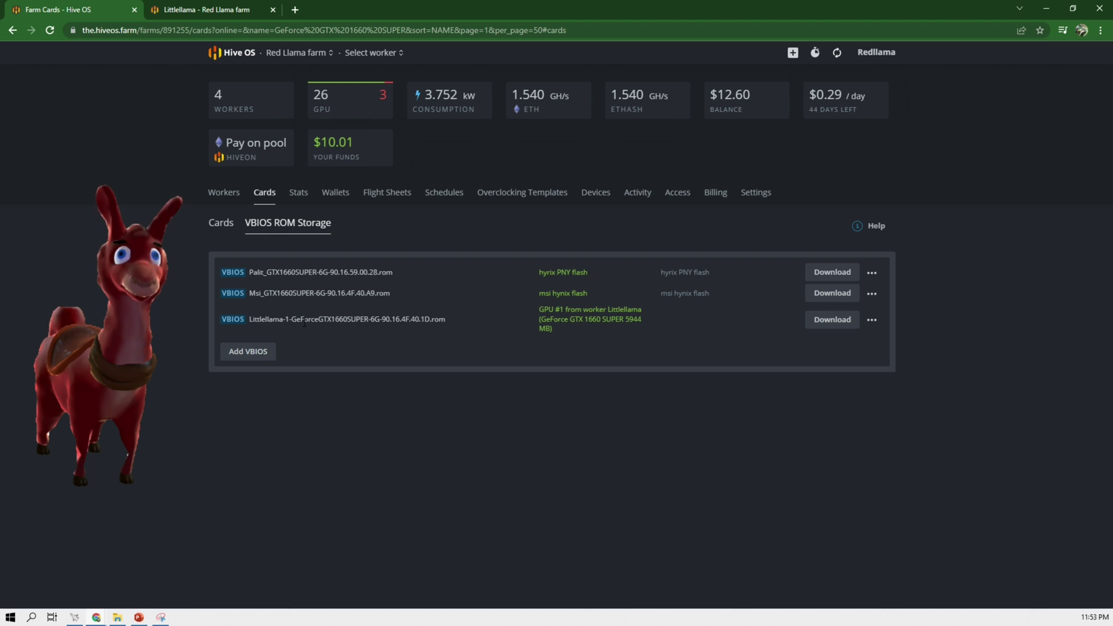
left_click(221, 226)
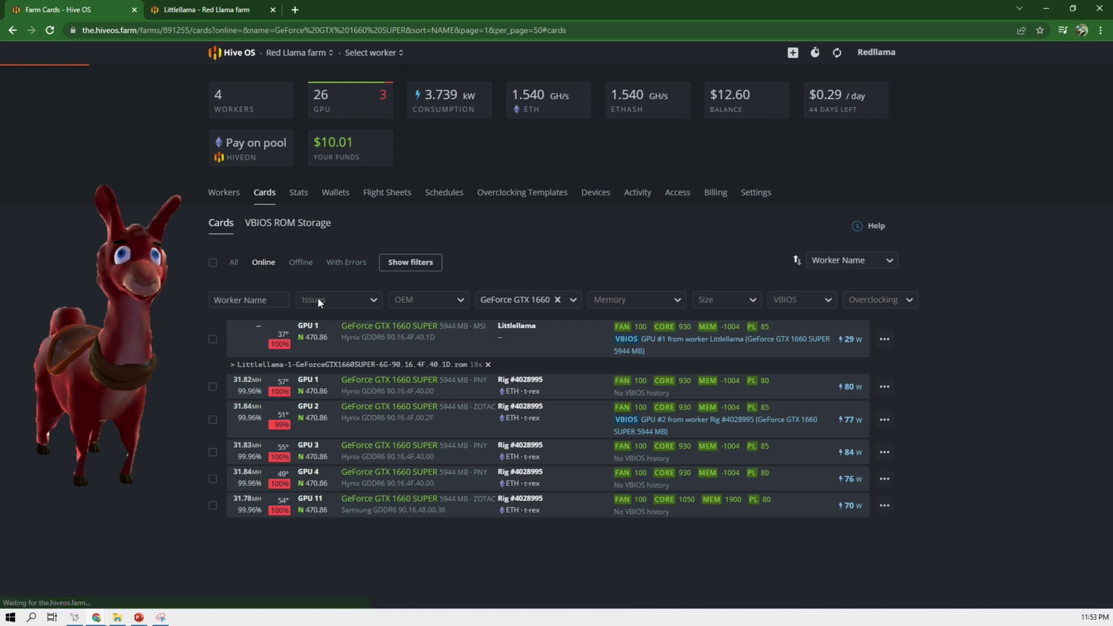
left_click(374, 366)
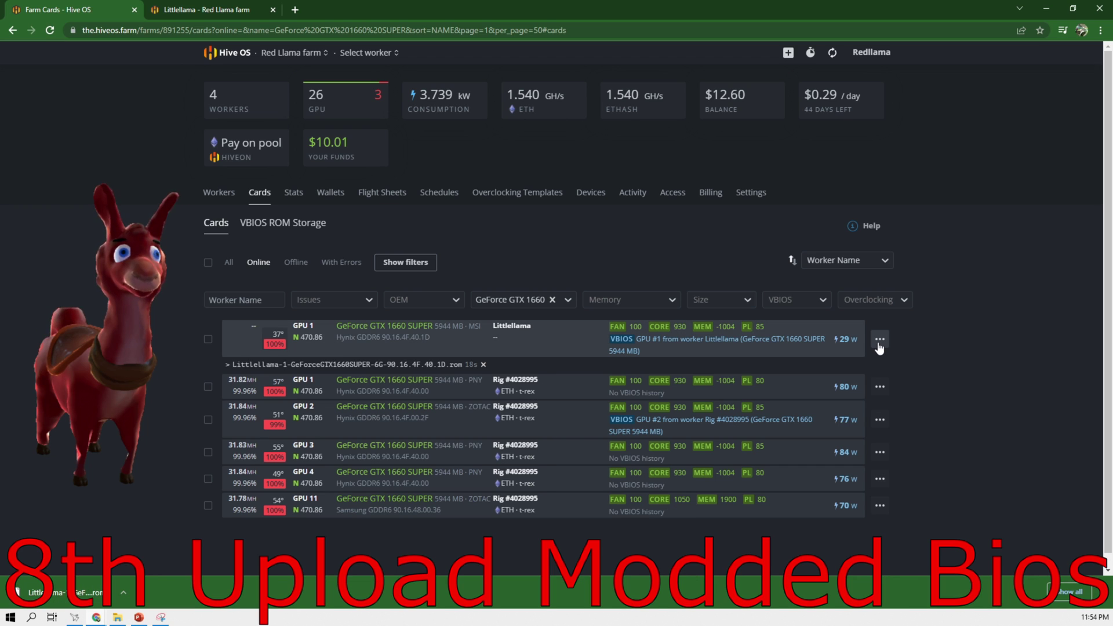
Preview GPU 1's Select VBIOS options, close without flashing, and view the three stored 1660 SUPER ROMs.
left_click(879, 341)
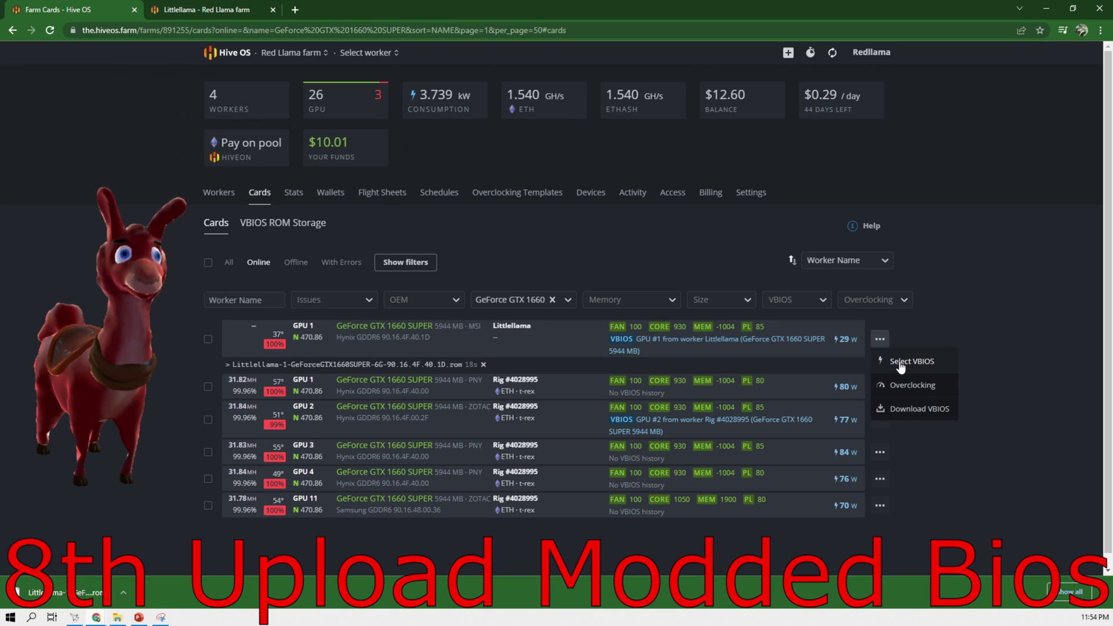
left_click(900, 363)
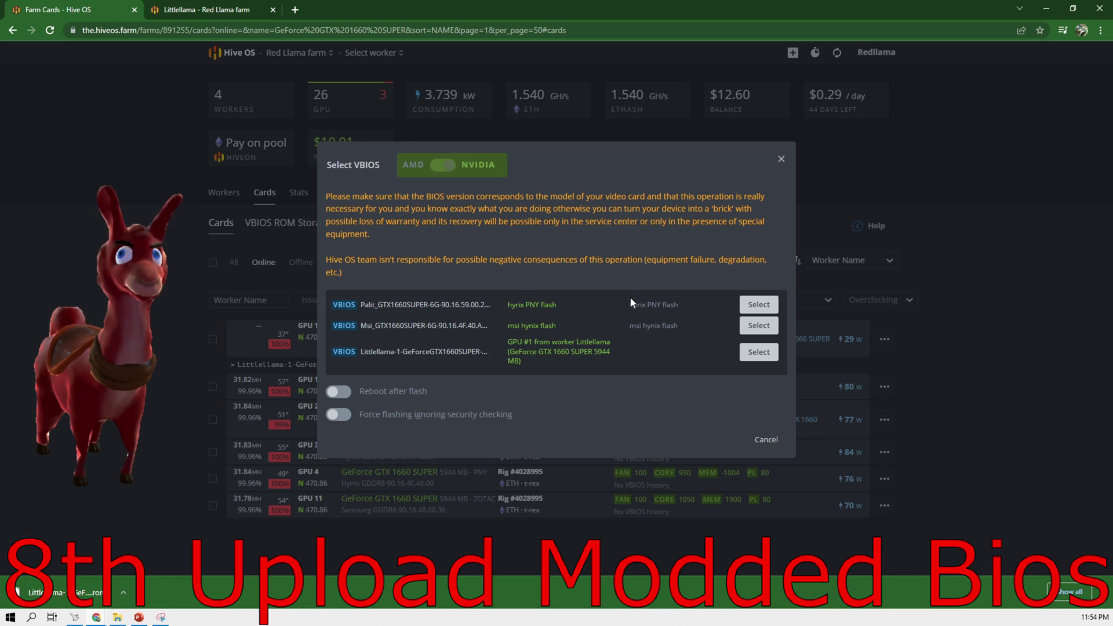
left_click(780, 159)
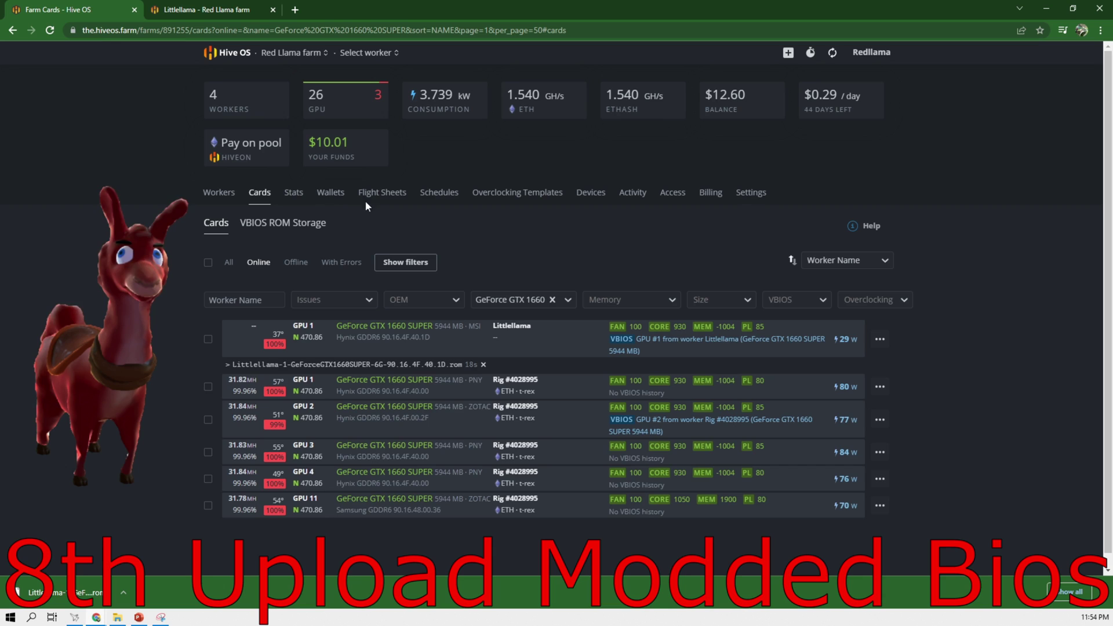
left_click(290, 224)
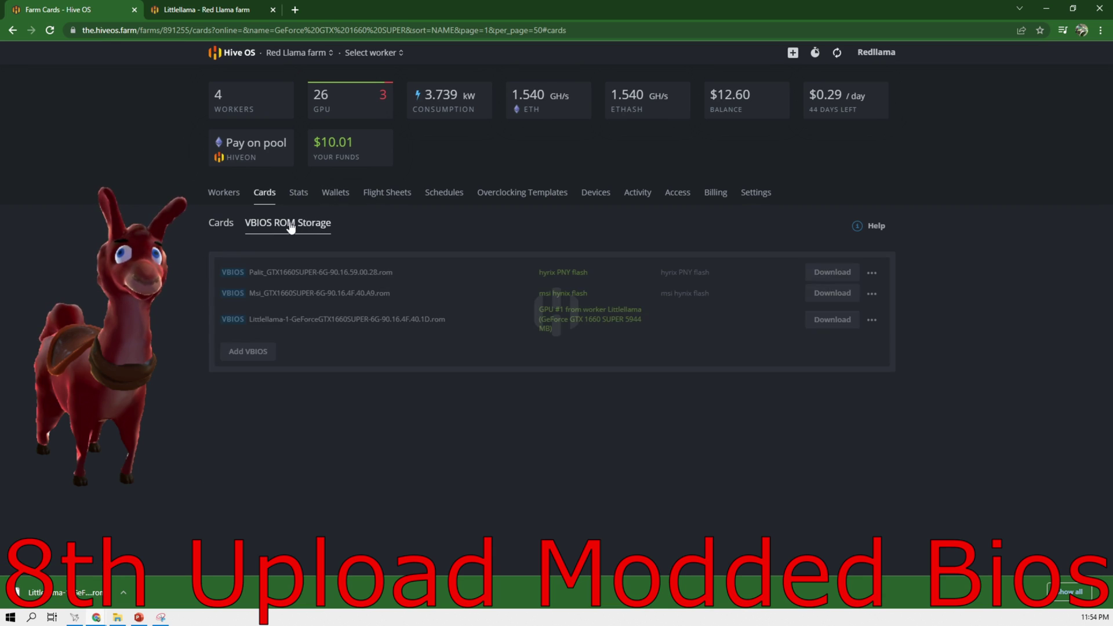
left_click(248, 351)
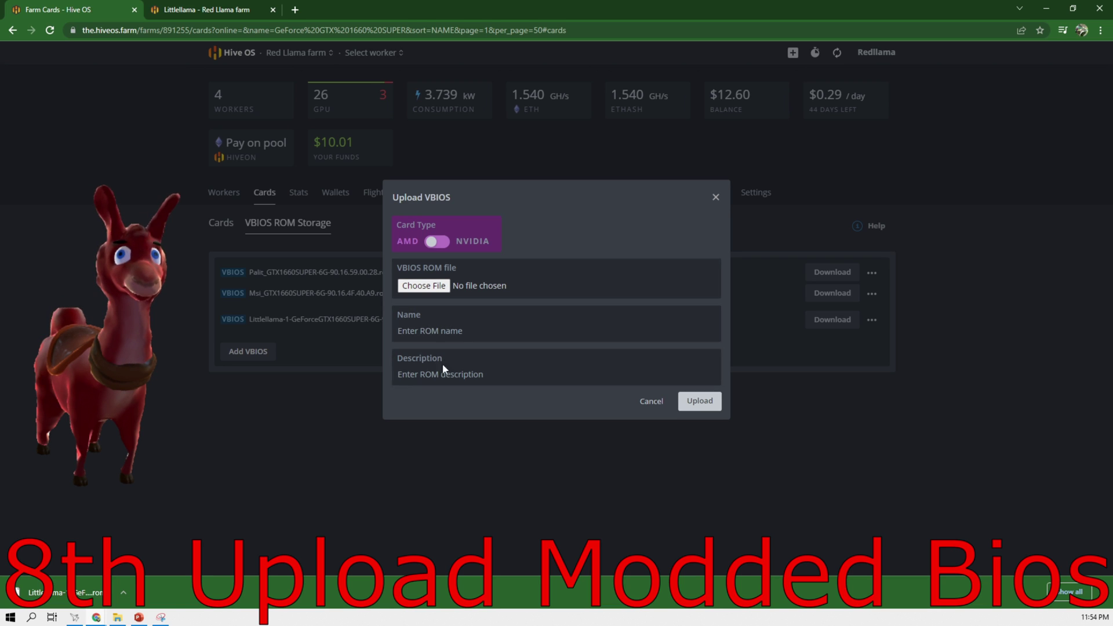
left_click(651, 401)
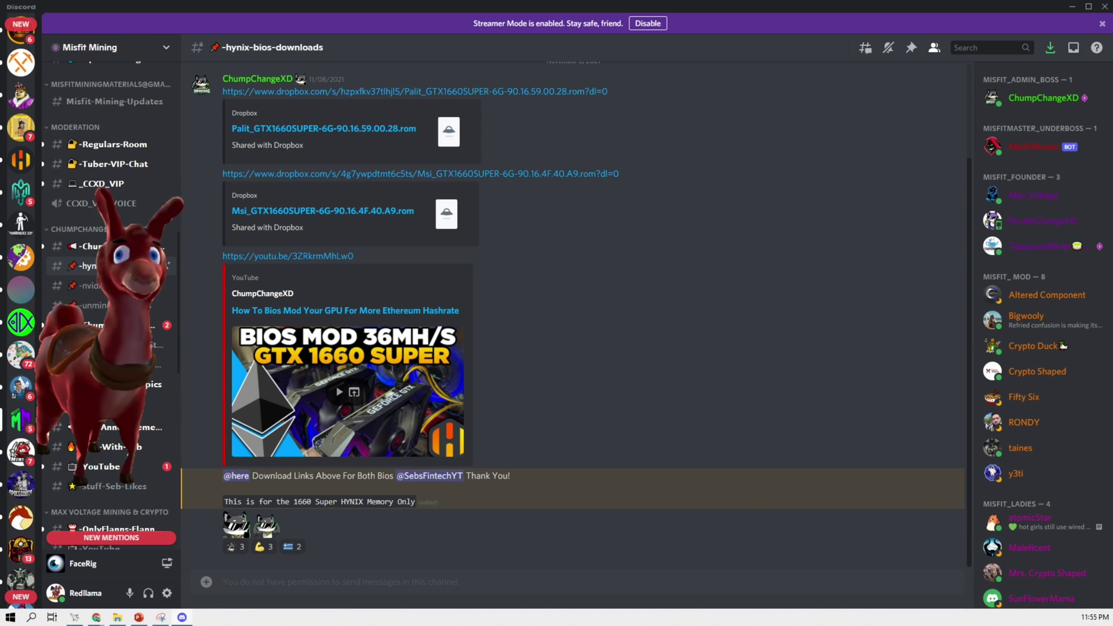
scroll(534, 347, "up", 3)
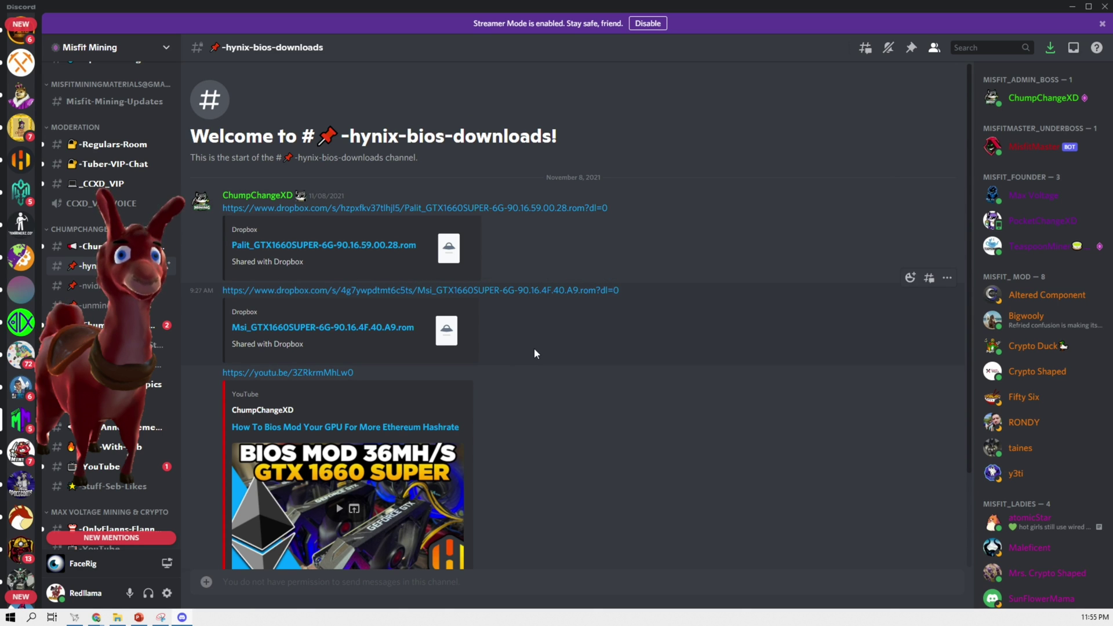
scroll(534, 353, "down", 1)
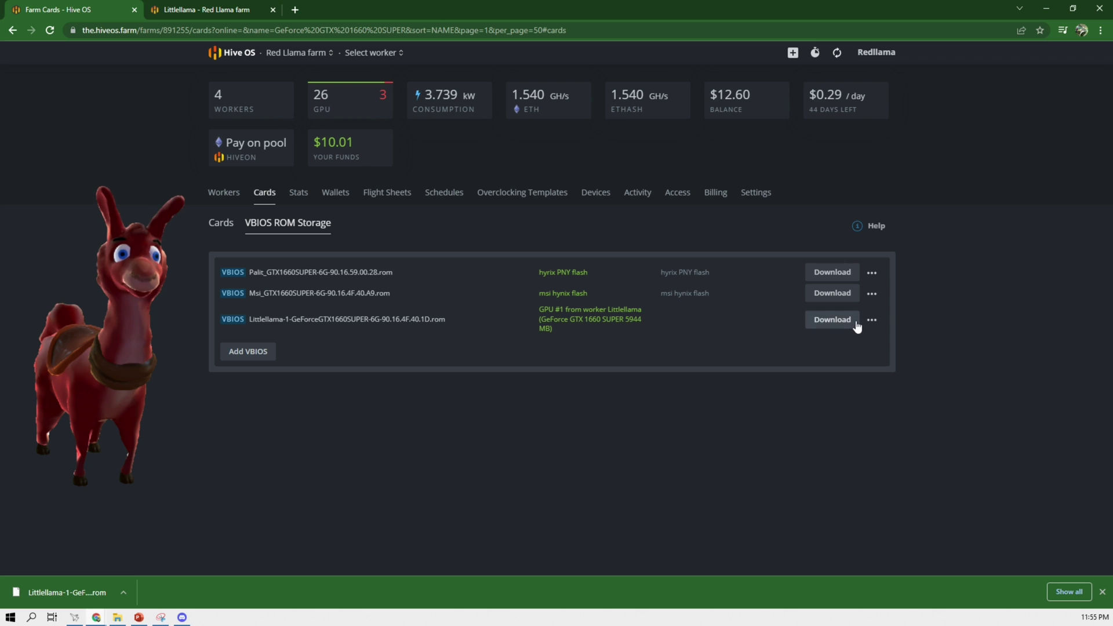
Force-flash Littlellama's GPU 1 with the Palit hynix VBIOS, then open the worker overview.
left_click(226, 234)
left_click(880, 341)
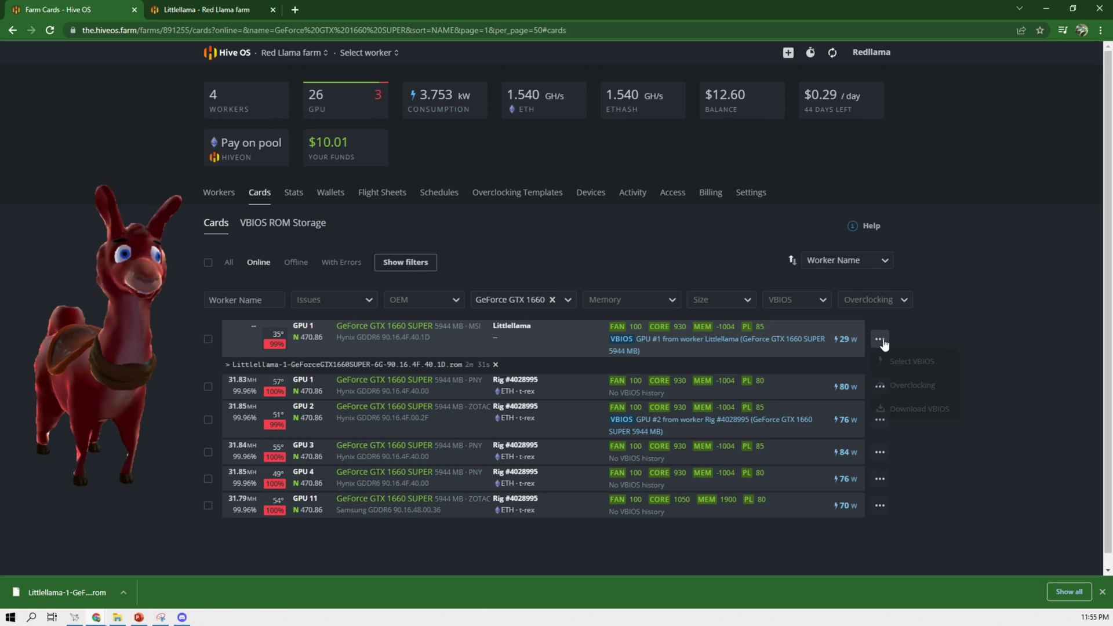
left_click(908, 367)
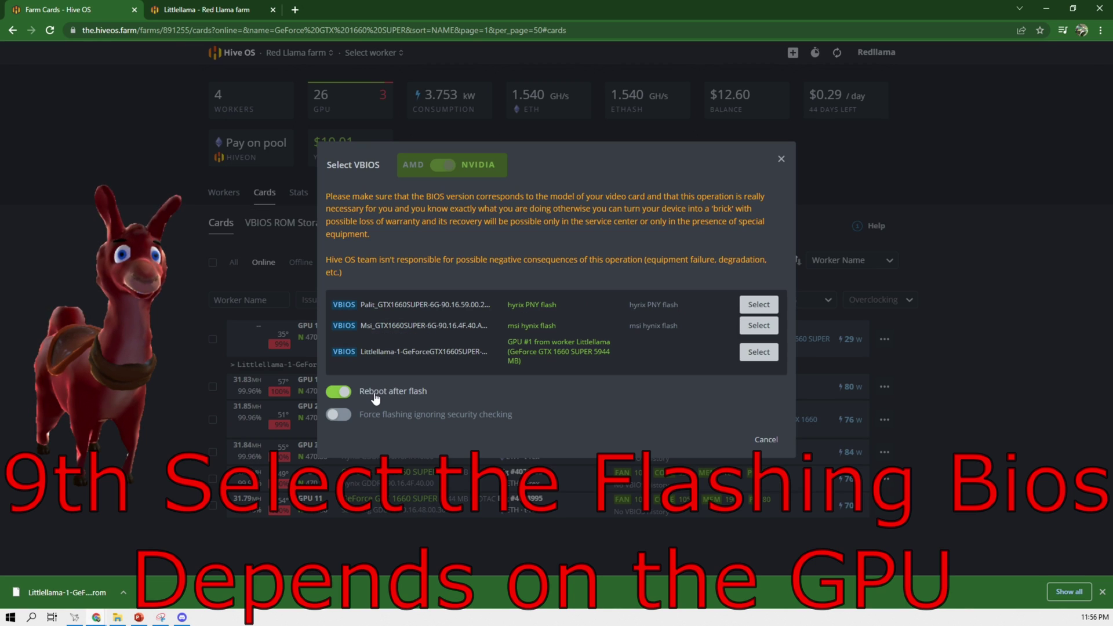
left_click(462, 419)
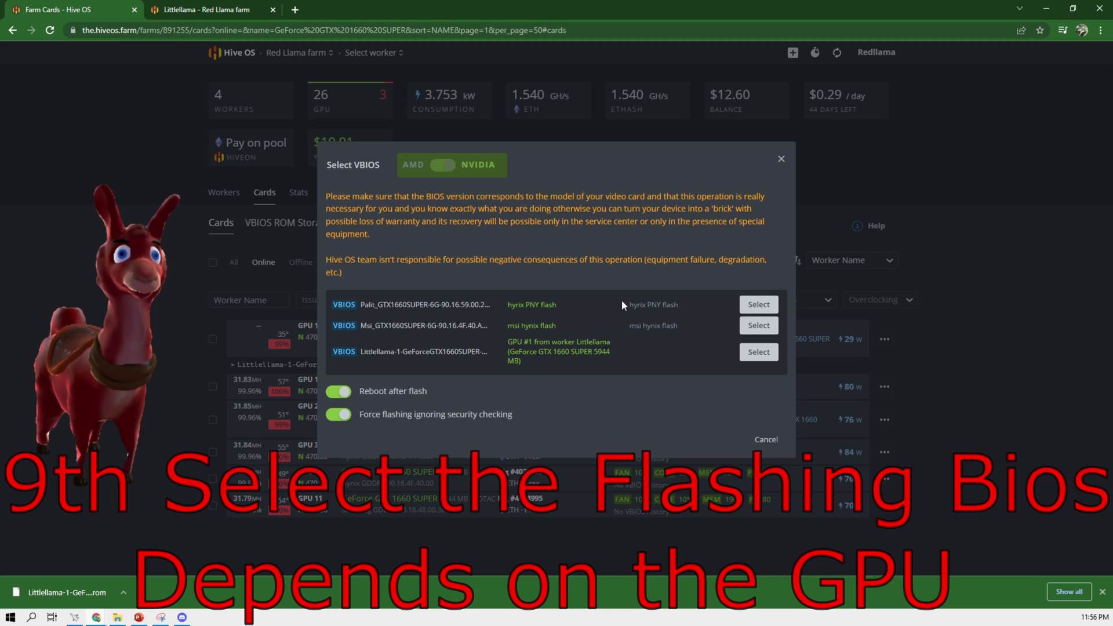
left_click(759, 304)
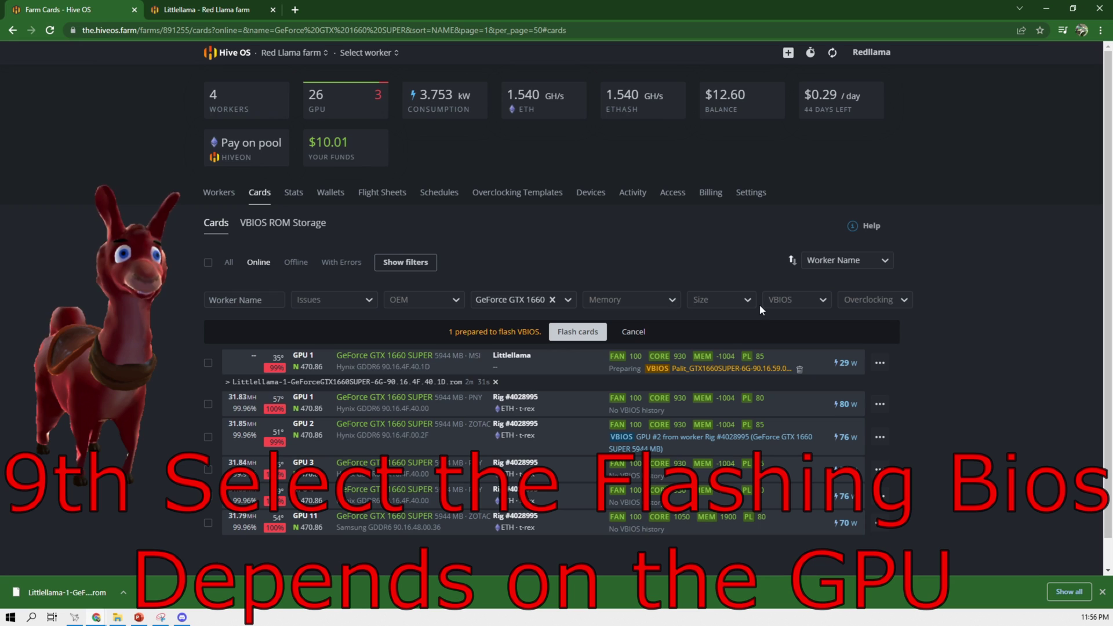
left_click(580, 338)
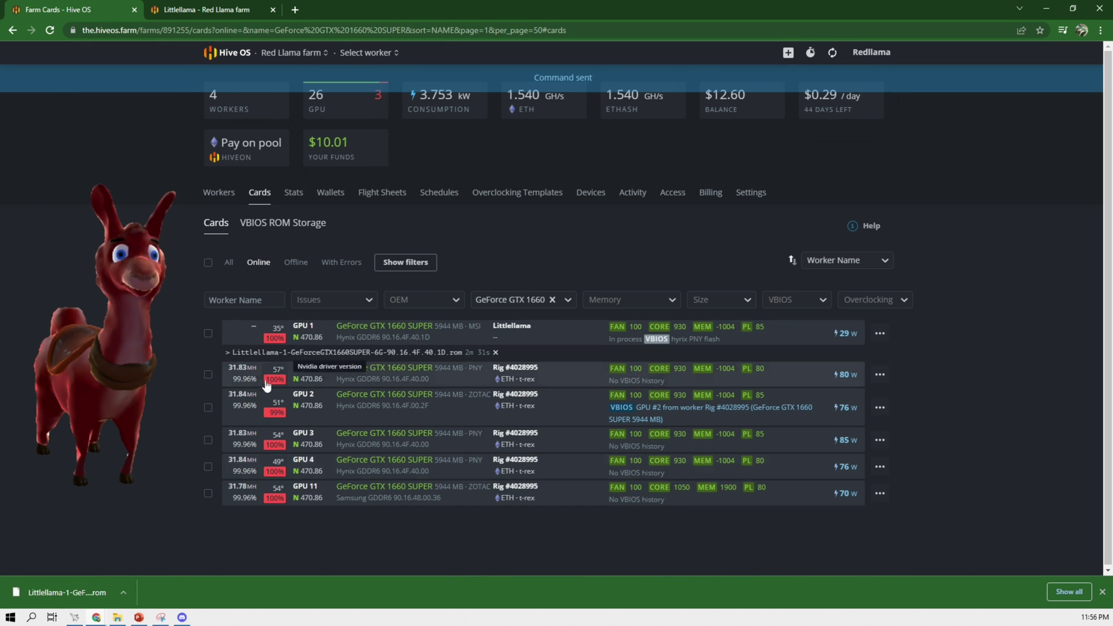
left_click(833, 54)
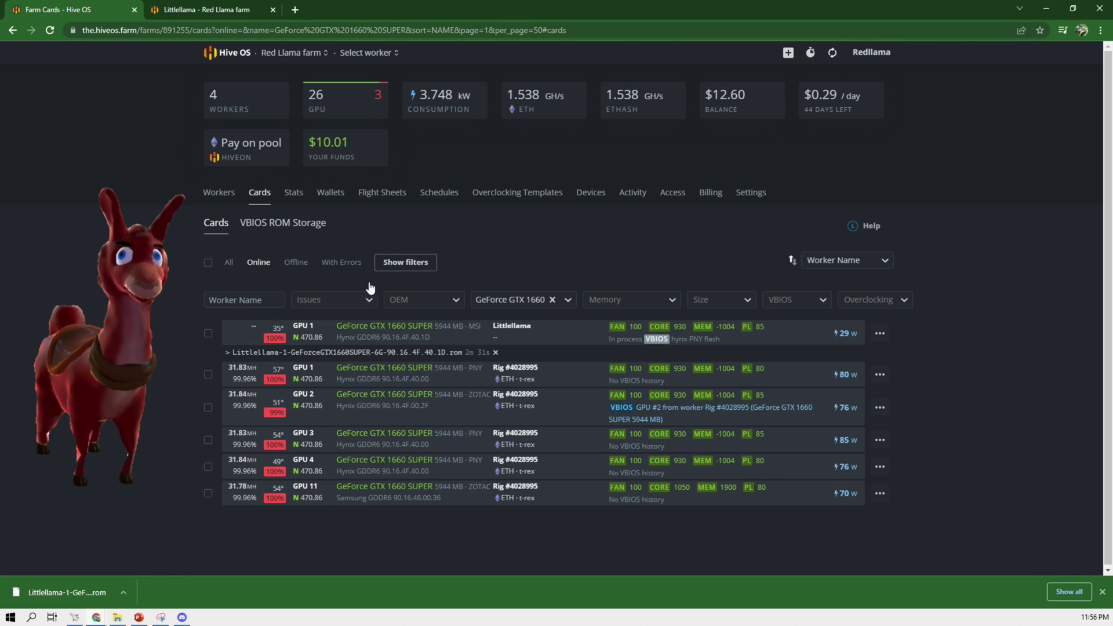
left_click(223, 11)
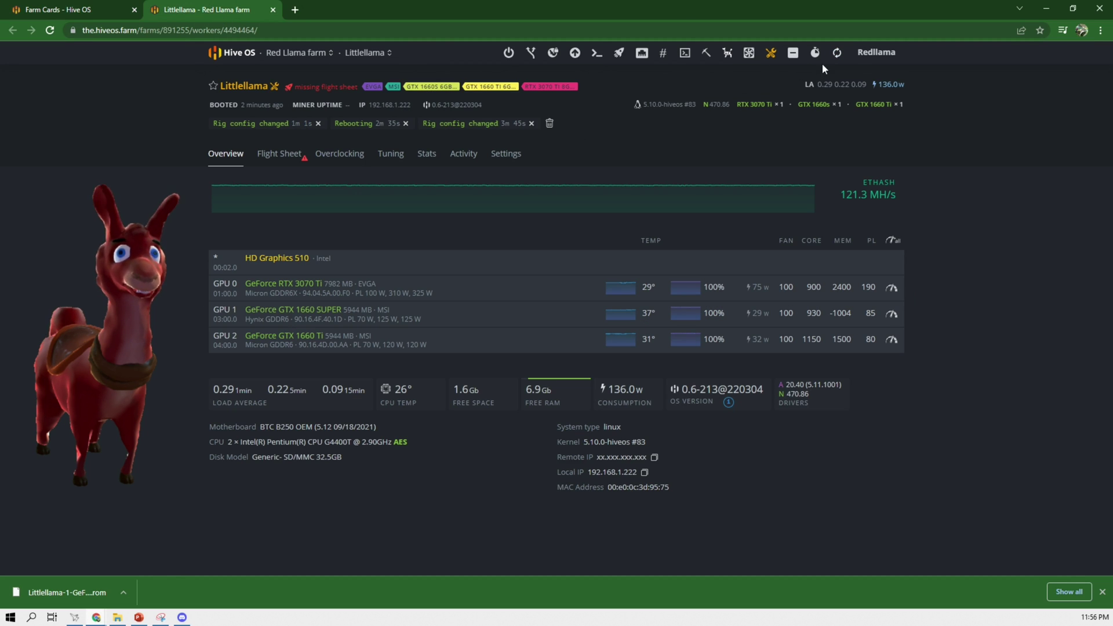
Give GPU 1 a 1100 MHz locked core, 3000 MHz memory clock and power limit 0.
left_click(837, 52)
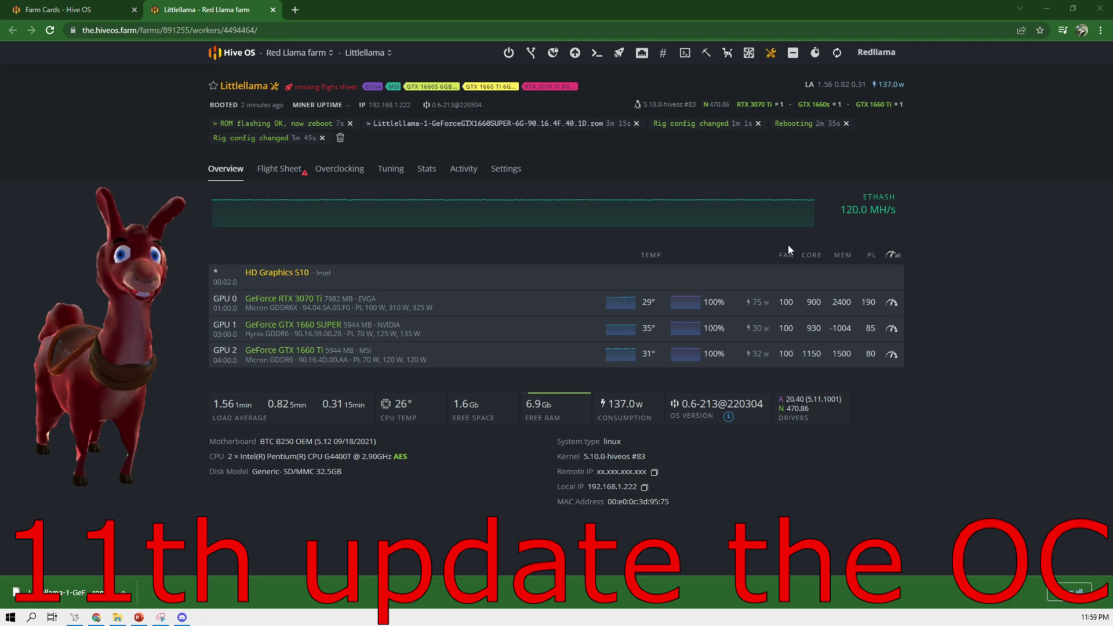
left_click(893, 329)
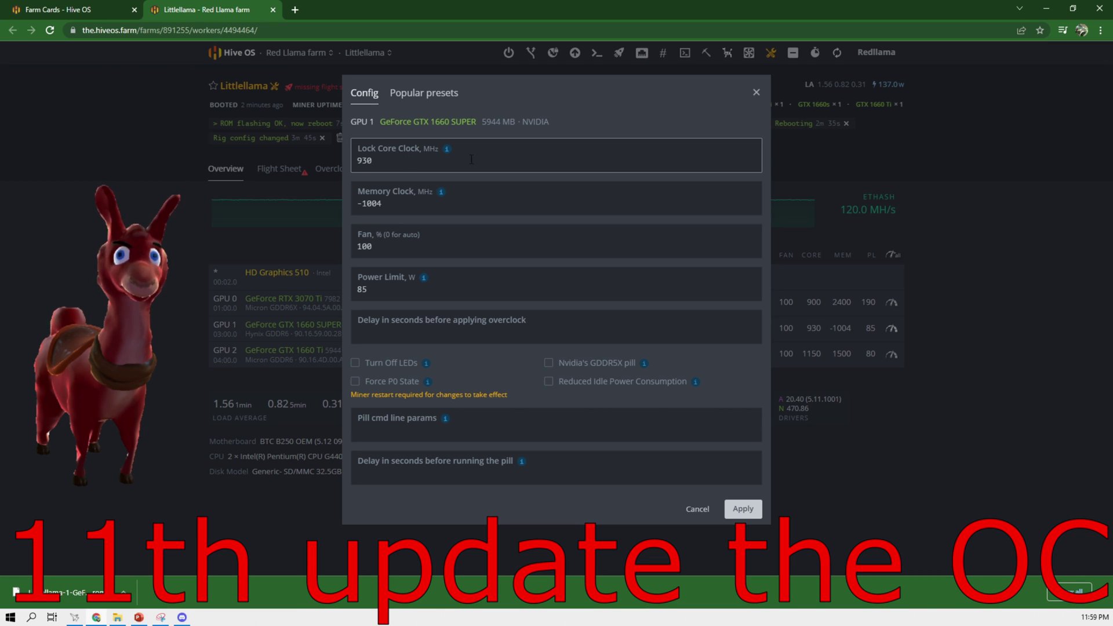
left_click_drag(471, 159, 330, 147)
type("1")
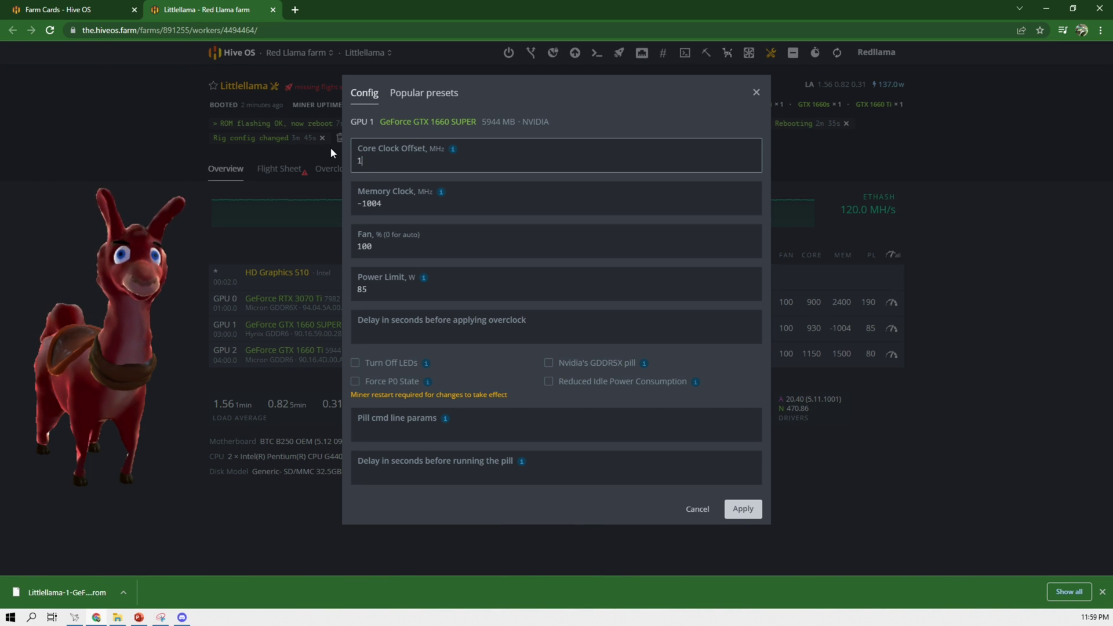
type("100")
key("Tab")
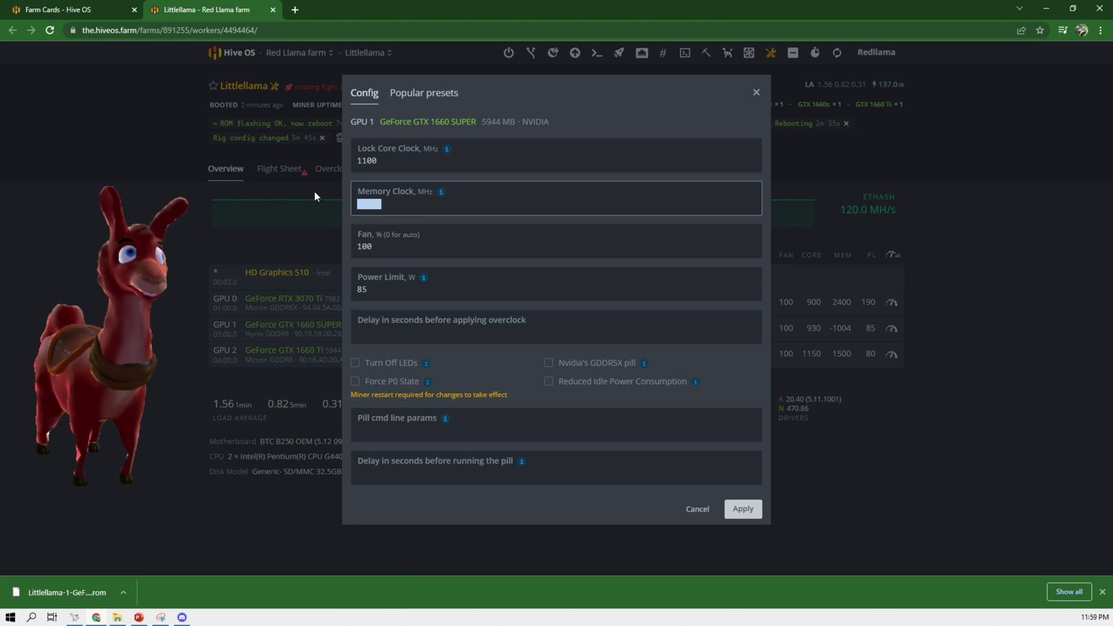
type("3000")
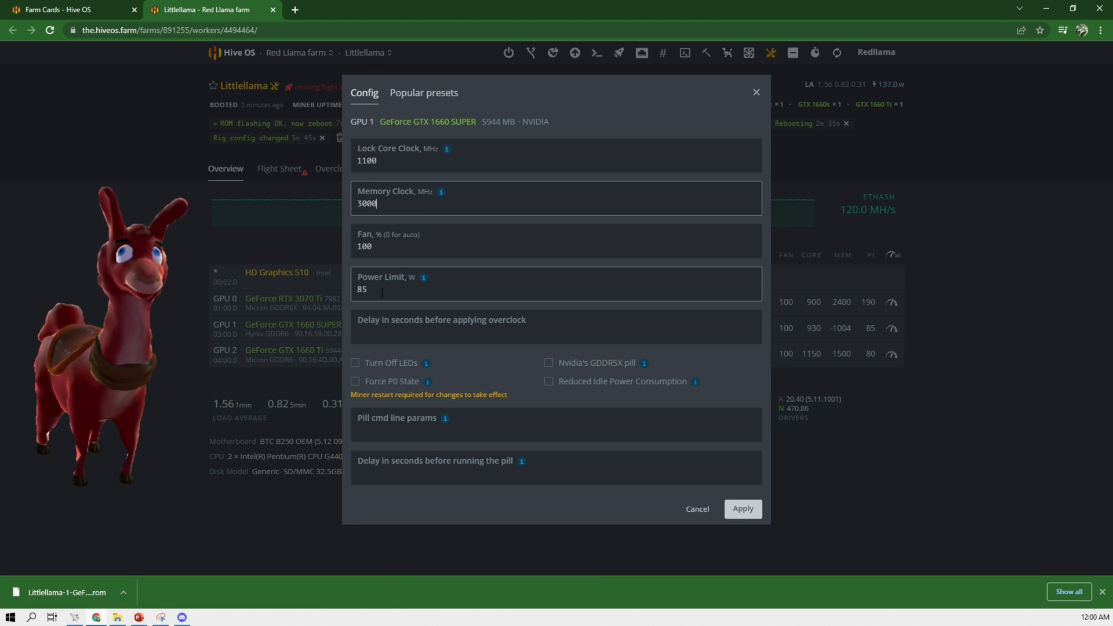
double_click(382, 293)
type("0")
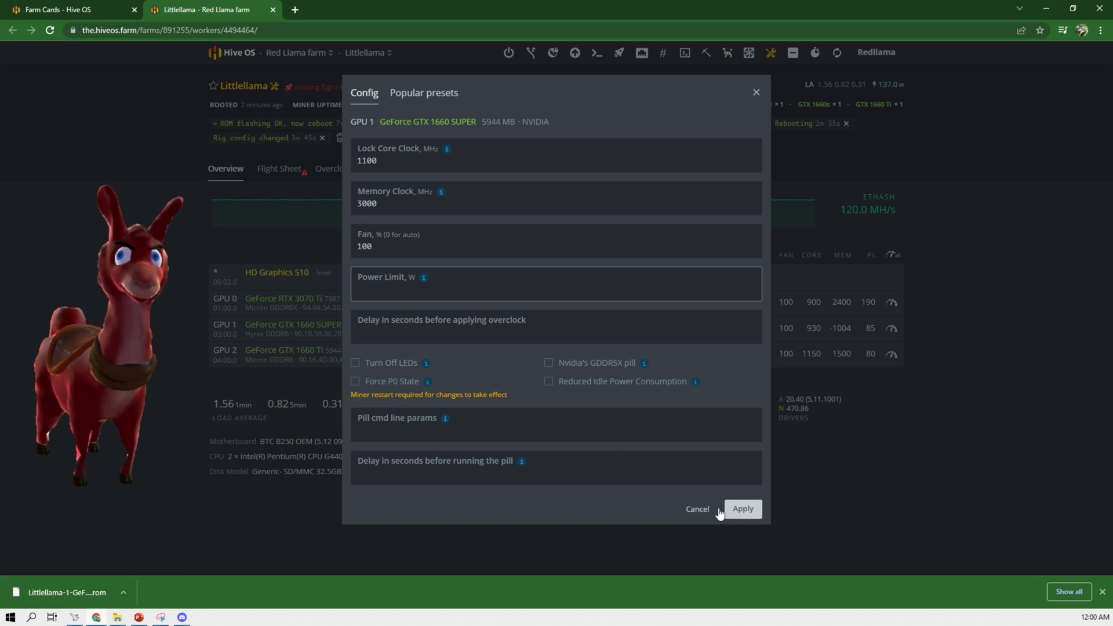
left_click(739, 509)
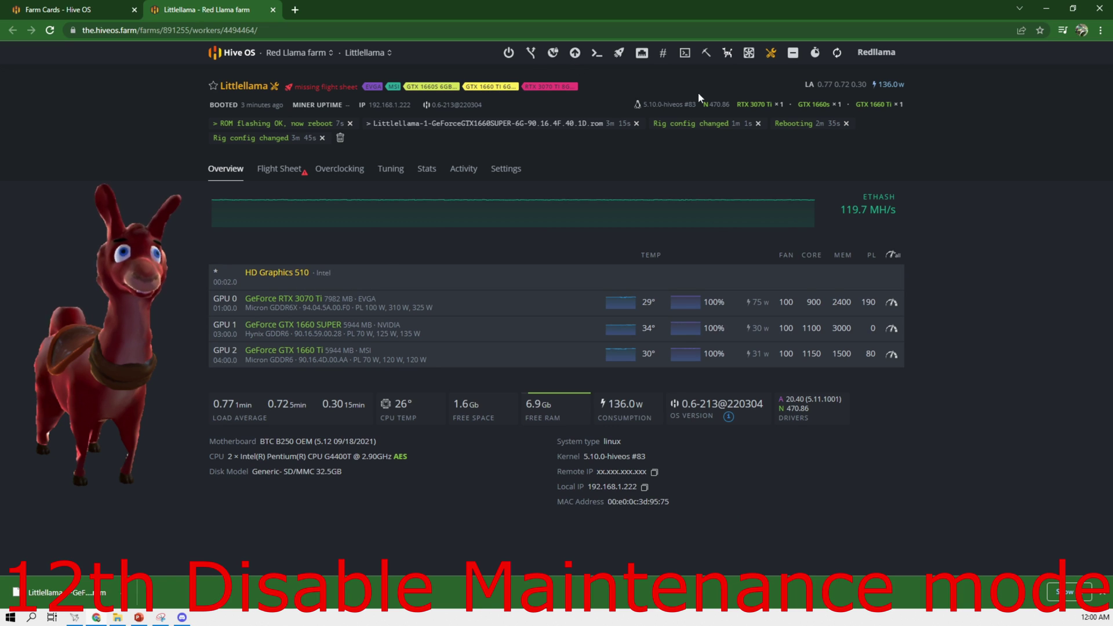
left_click(770, 52)
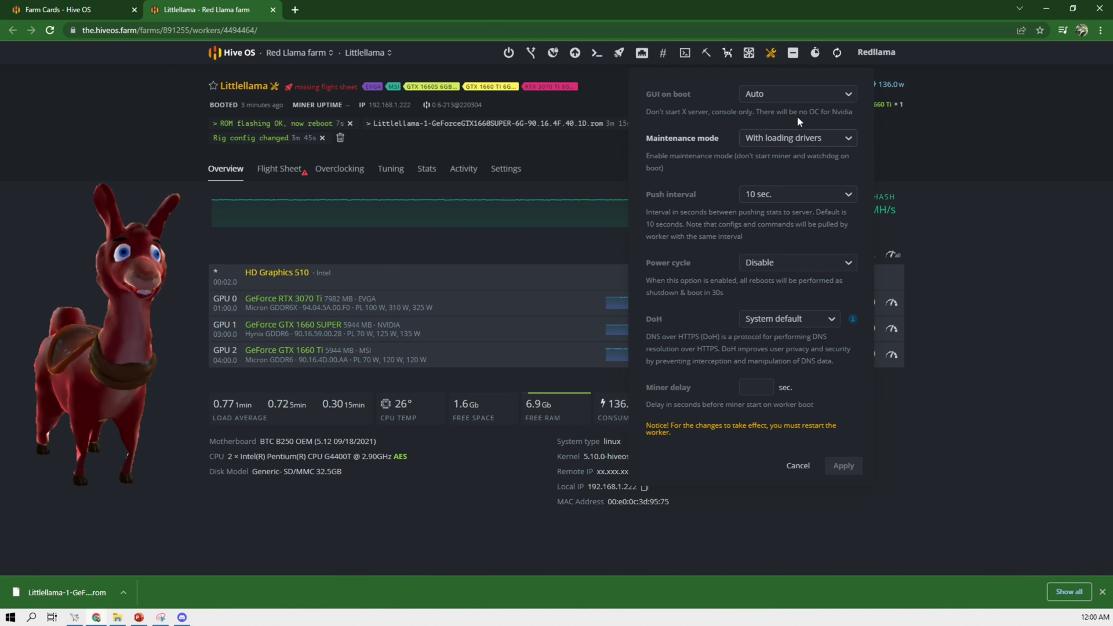
left_click(797, 149)
left_click(759, 164)
left_click(843, 467)
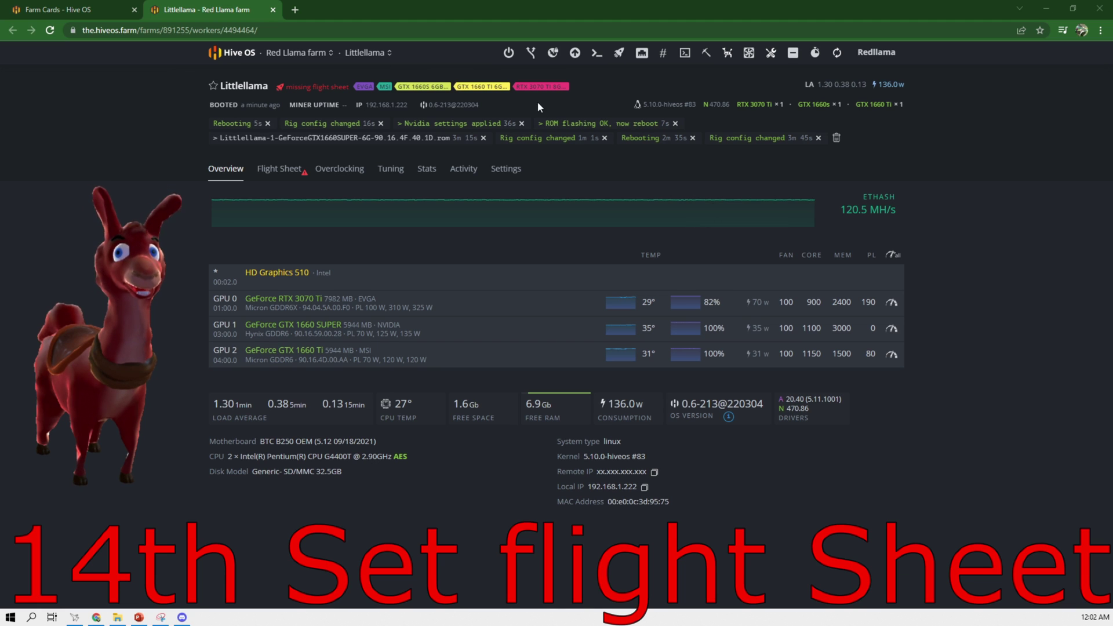
Apply the Ukraine ETH flight sheet (t-rex on ethermine) to Littlellama.
left_click(279, 169)
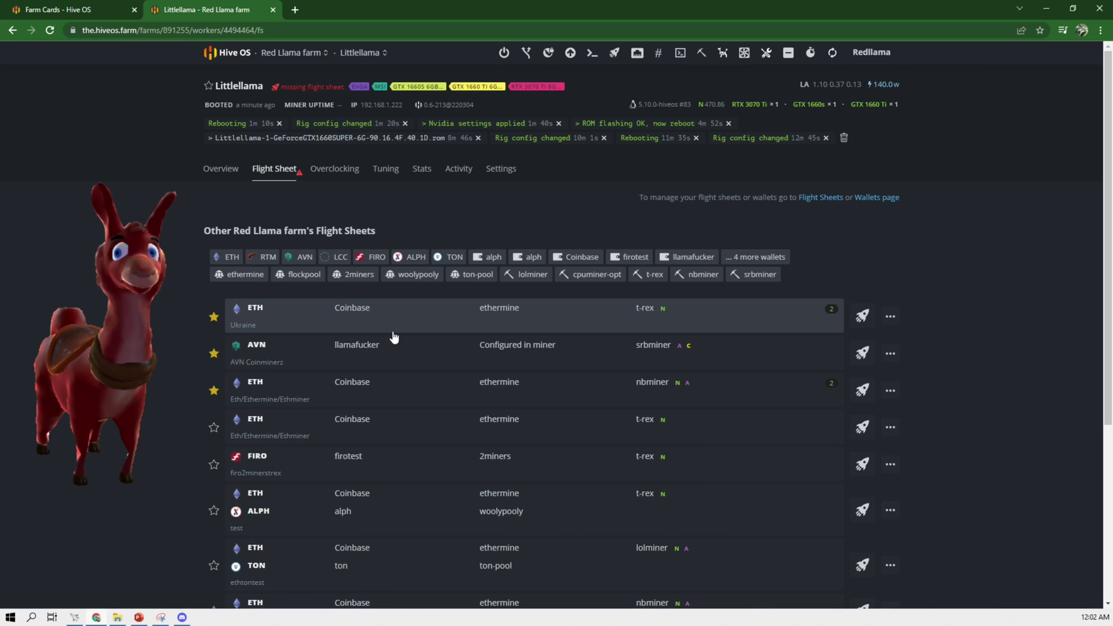
left_click(863, 316)
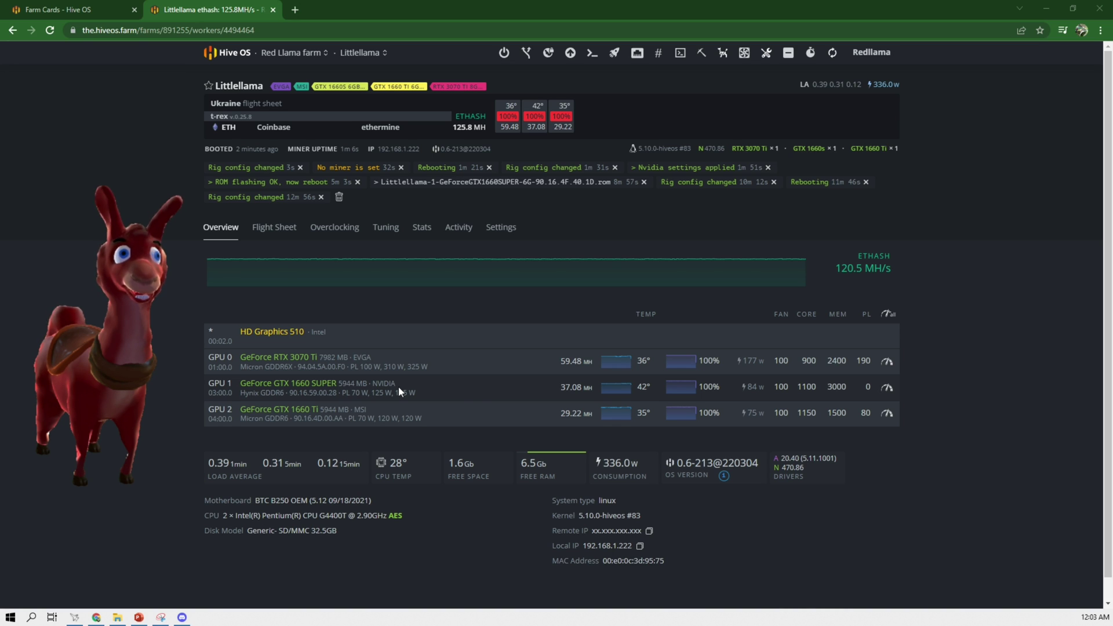
Reload Littlellama's stats and confirm GPU 1 at 35.82 MH drawing 82 W, rig at 336 W.
left_click(833, 56)
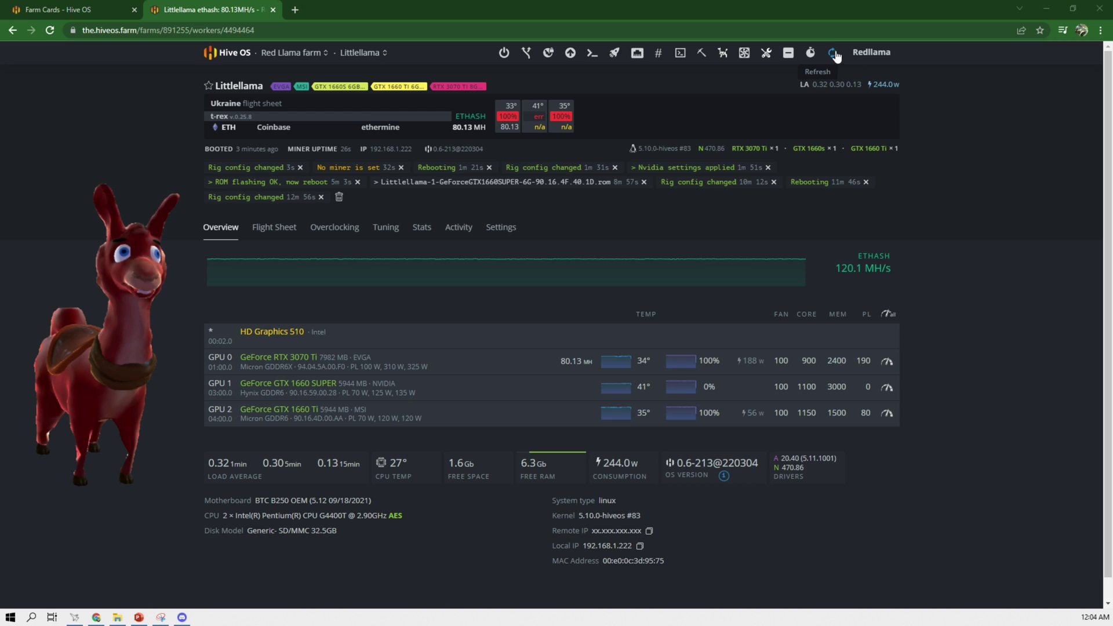
left_click(834, 54)
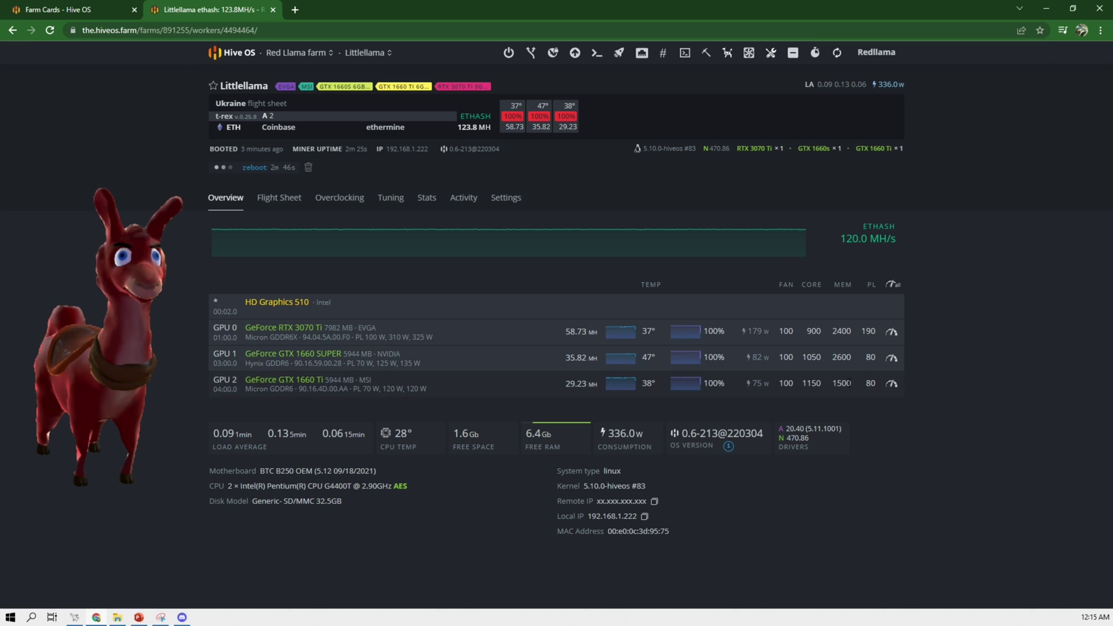
left_click(835, 54)
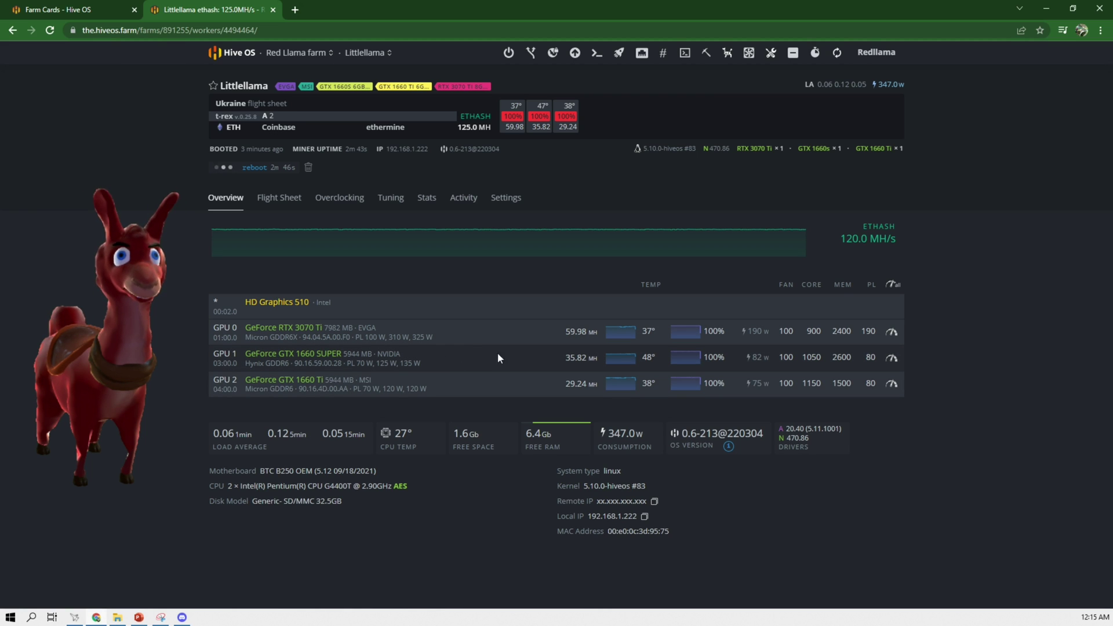
left_click(834, 56)
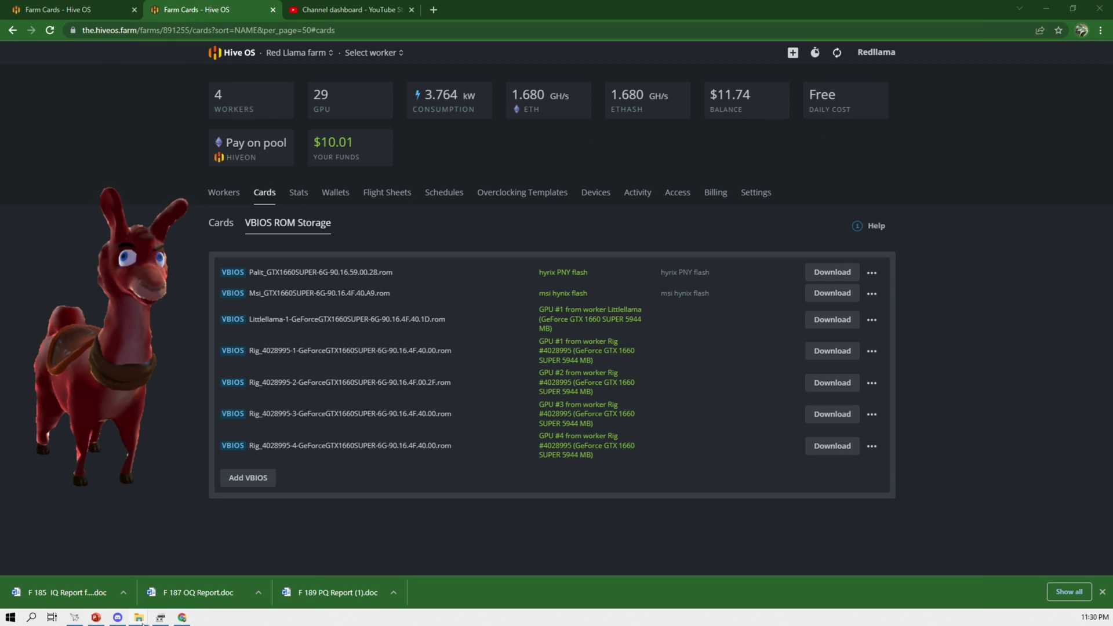
In the vbios folder, browse PNY > Marked 2 > Original driver, then go back to Marked 2.
mouse_move(139, 617)
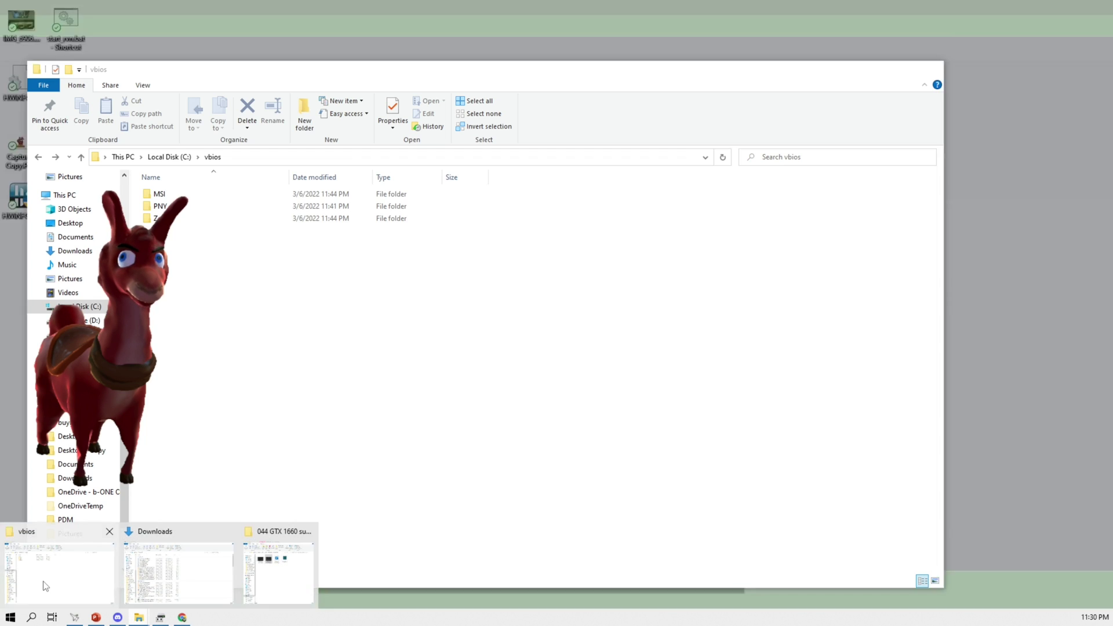
left_click(83, 581)
double_click(161, 205)
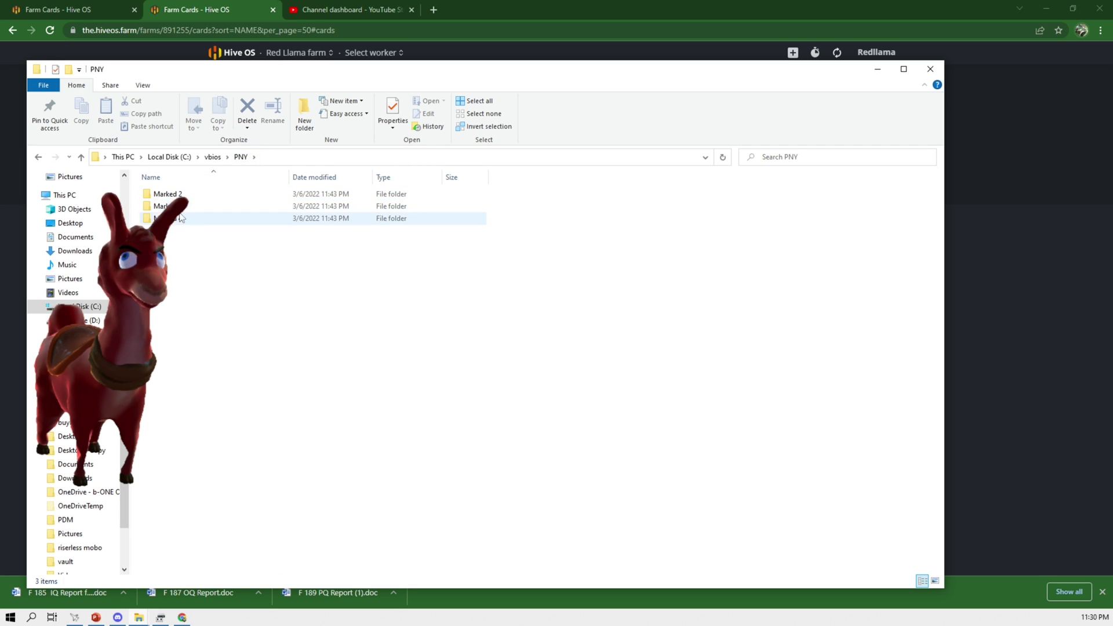
double_click(169, 194)
double_click(172, 195)
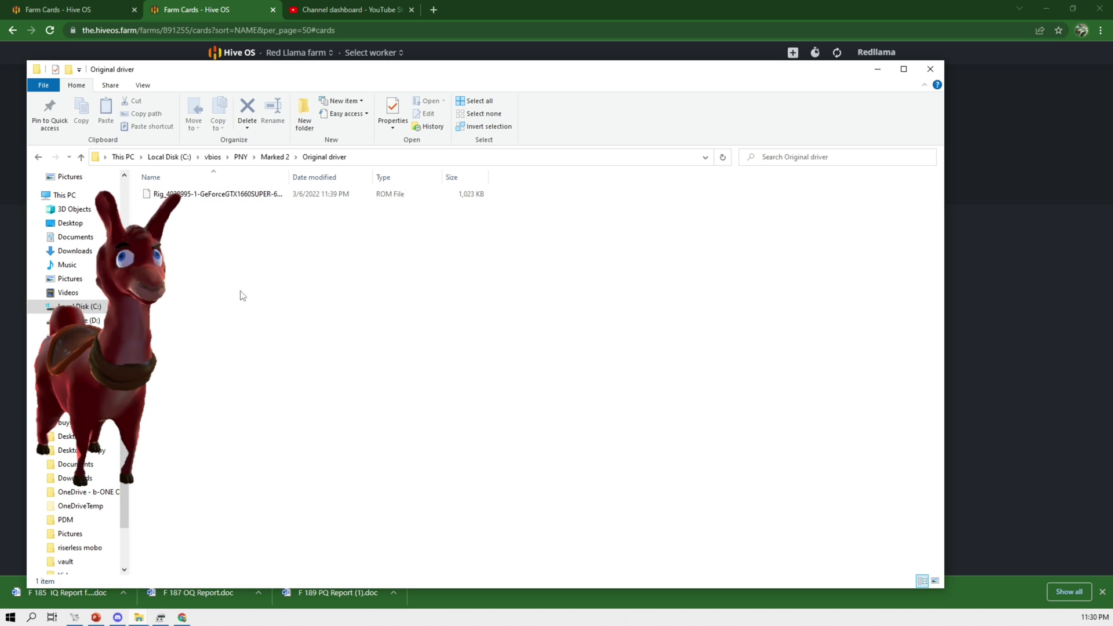
key("alt+Left")
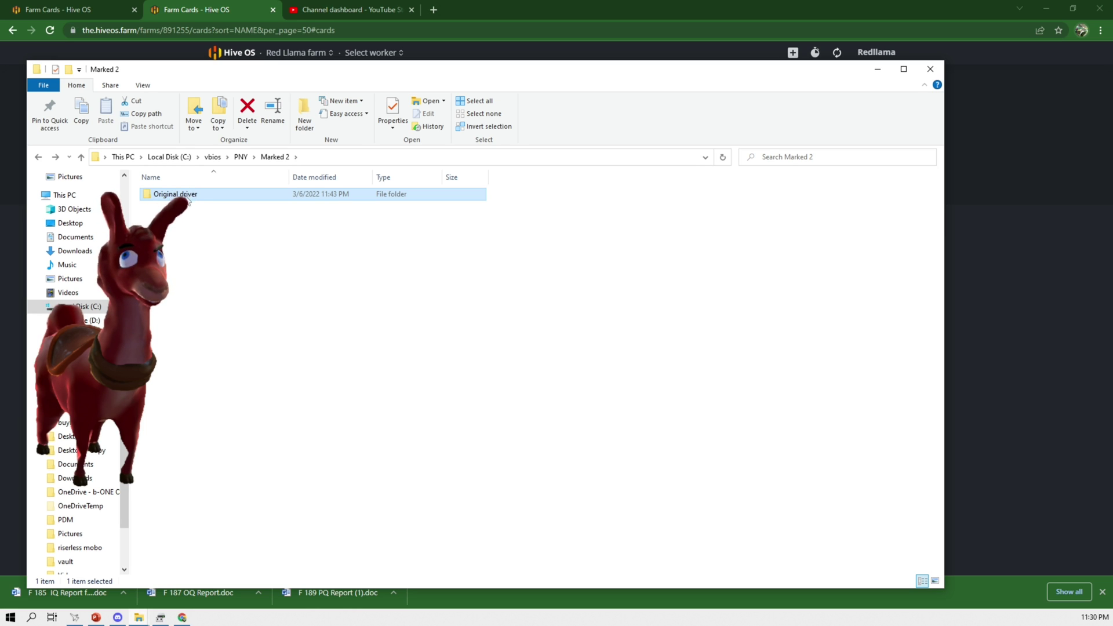
Bring the Marked 2 folder window up once more, then return to the Littlellama overview in Chrome.
left_click(1036, 335)
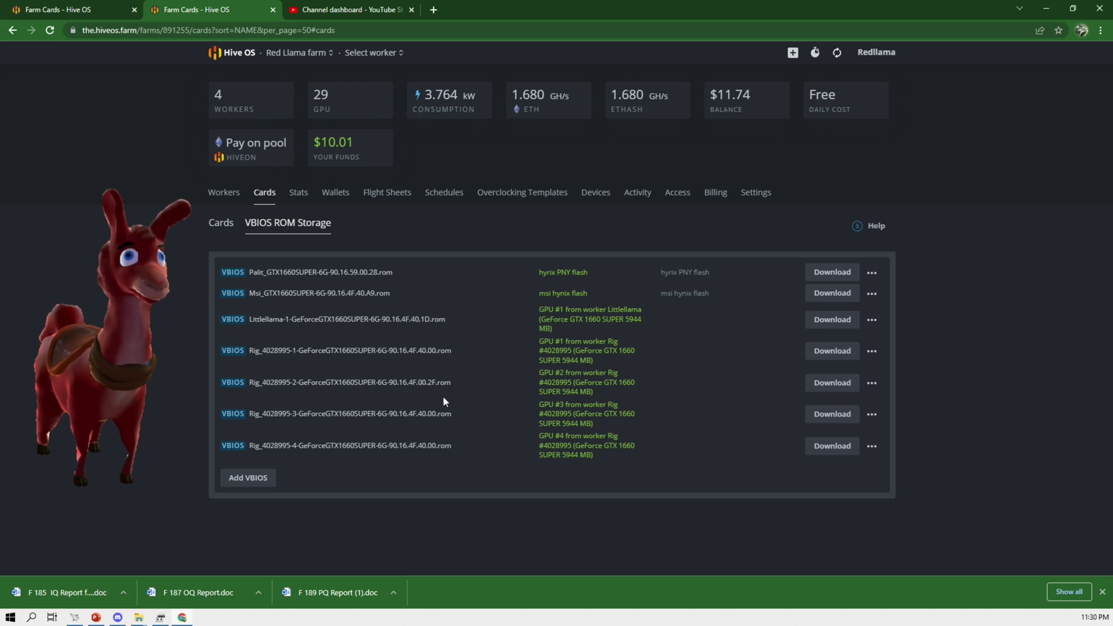
mouse_move(141, 619)
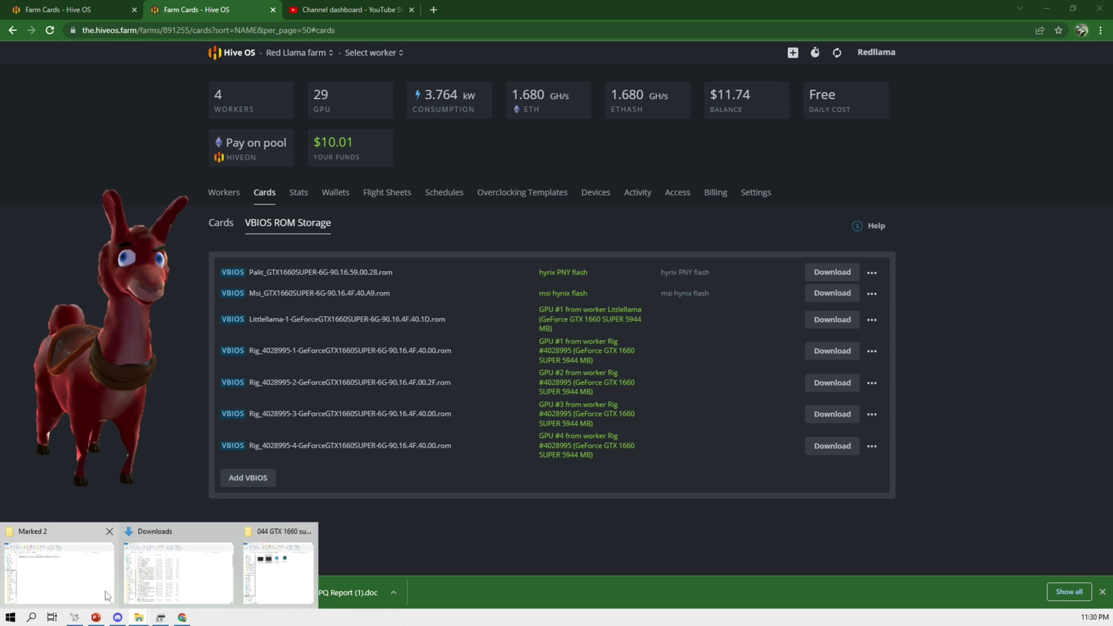
left_click(58, 565)
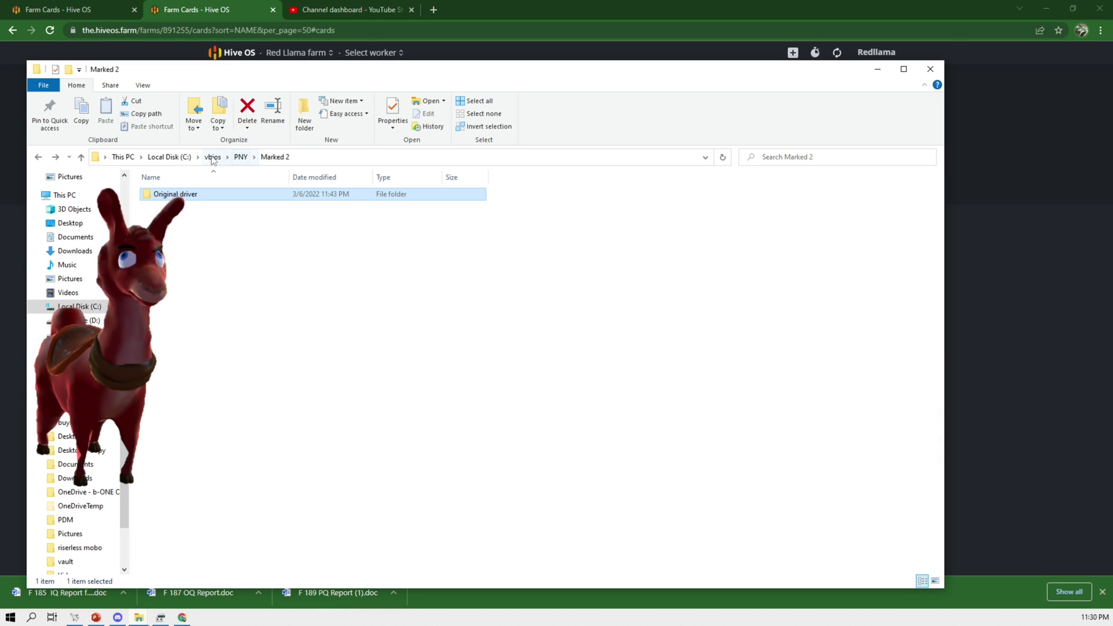
left_click(996, 365)
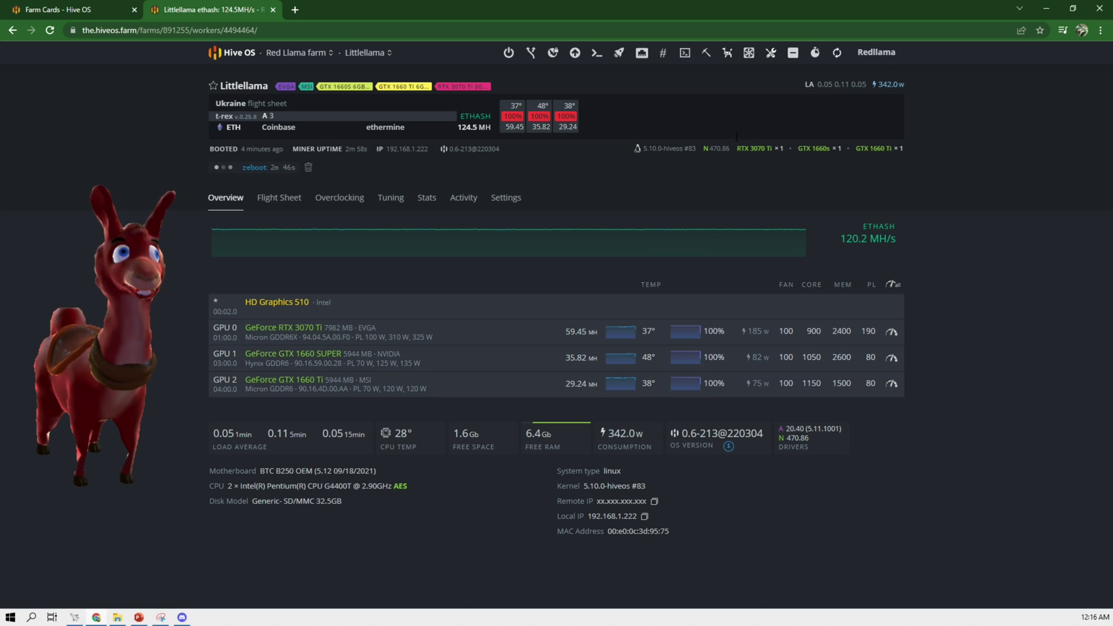
Glance at the Littlellama worker options, then switch to the '37 mhs in 2022' 1660 SUPER tutorial.
left_click(771, 54)
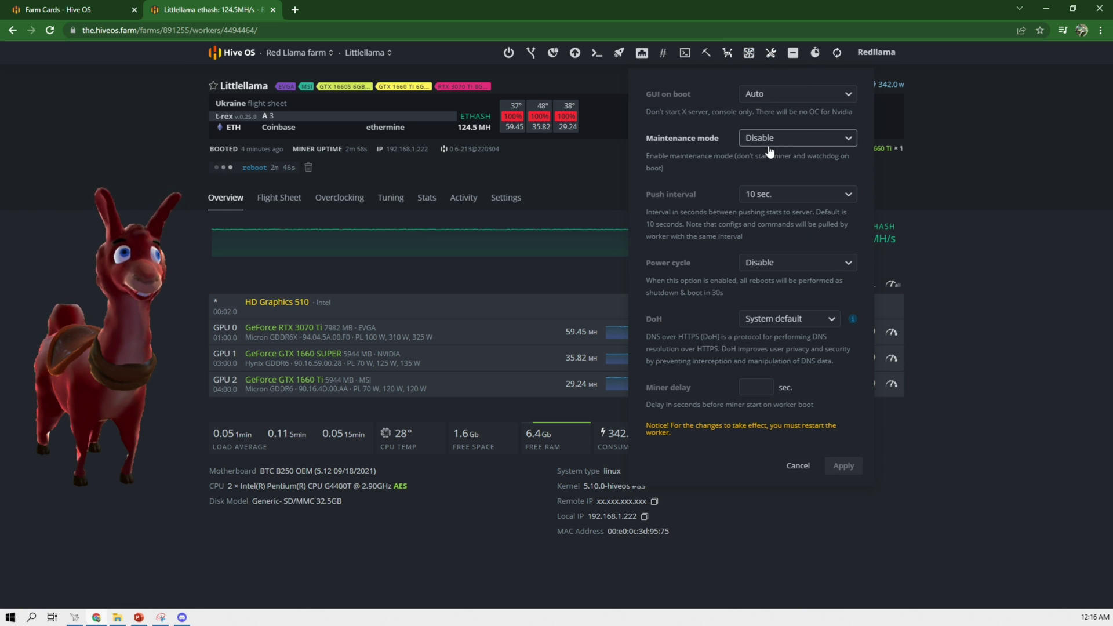
left_click(1001, 341)
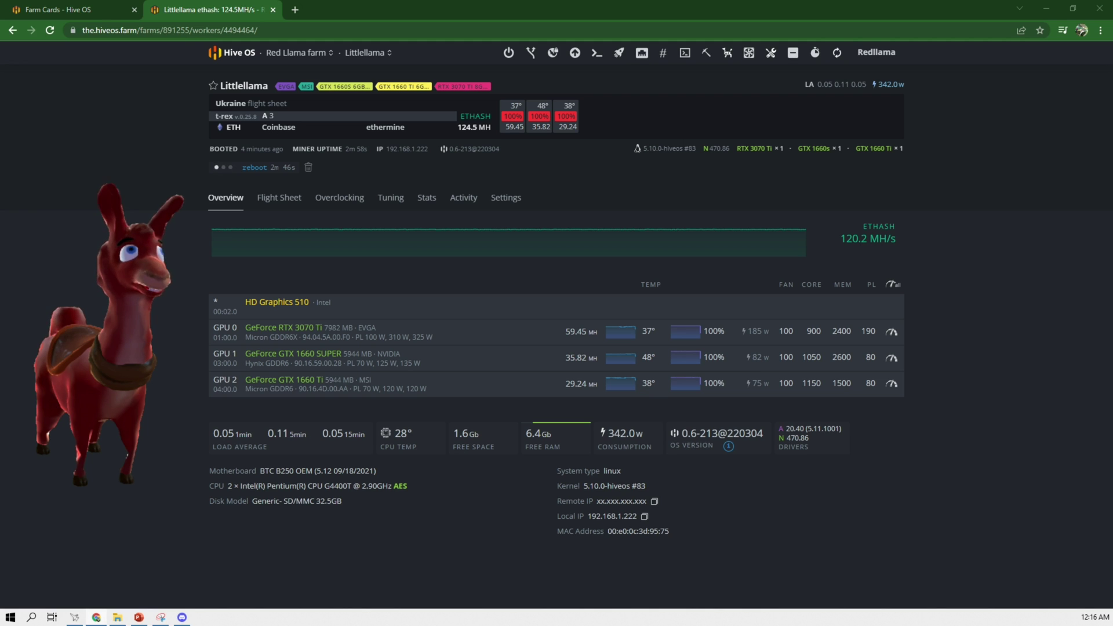
key("alt+Tab")
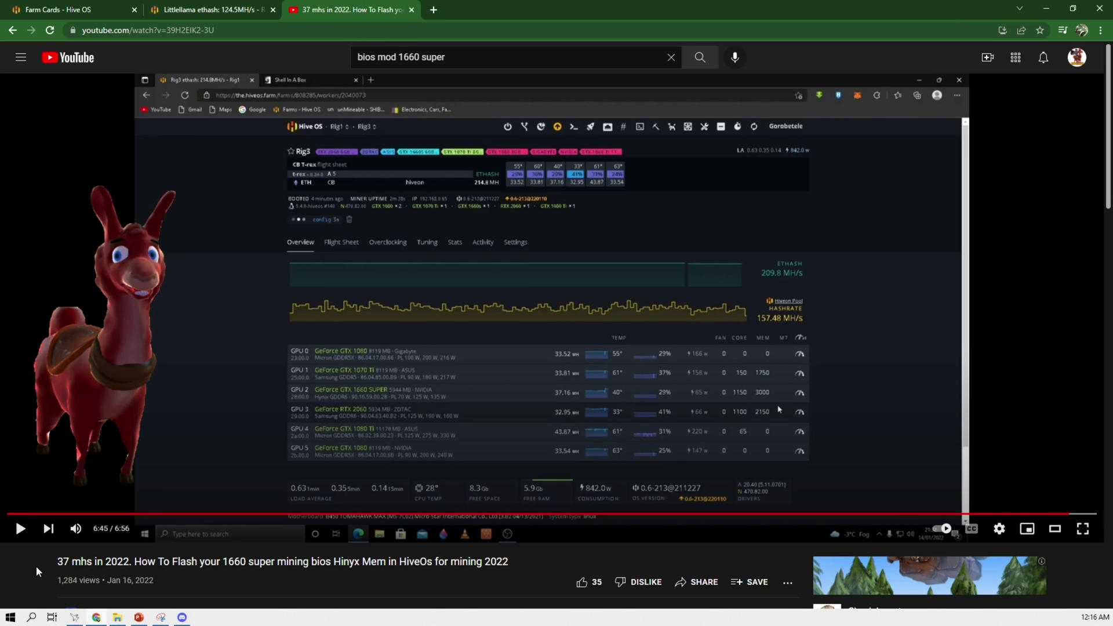
Subscribe to the 1660 Super BIOS-flashing tutorial's channel.
scroll(161, 557, "down", 3)
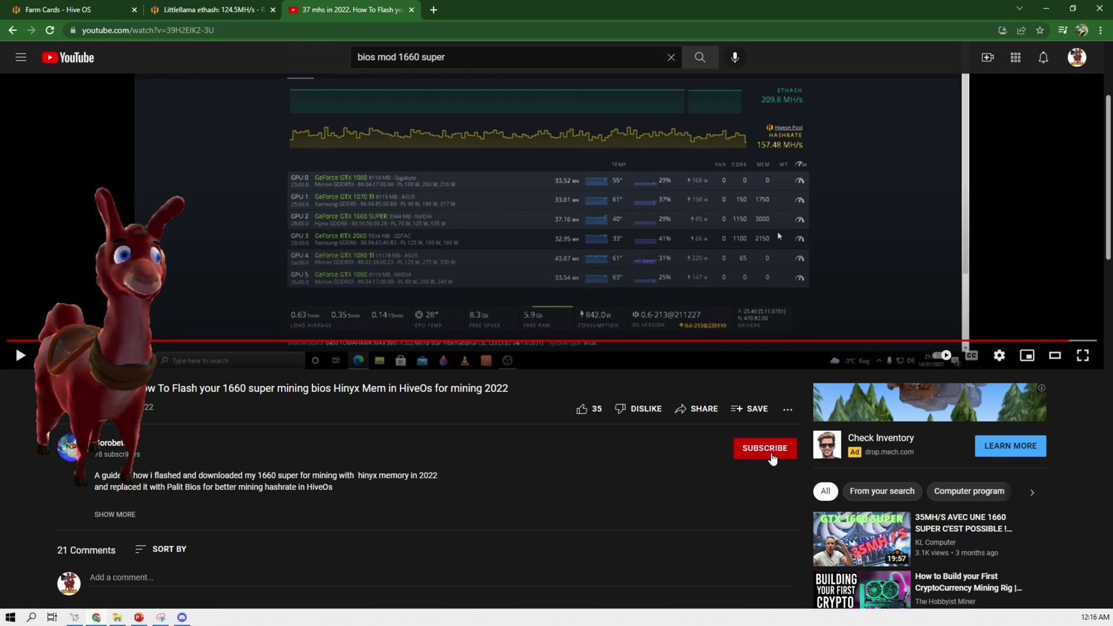
left_click(771, 451)
scroll(336, 497, "down", 1)
scroll(335, 497, "down", 3)
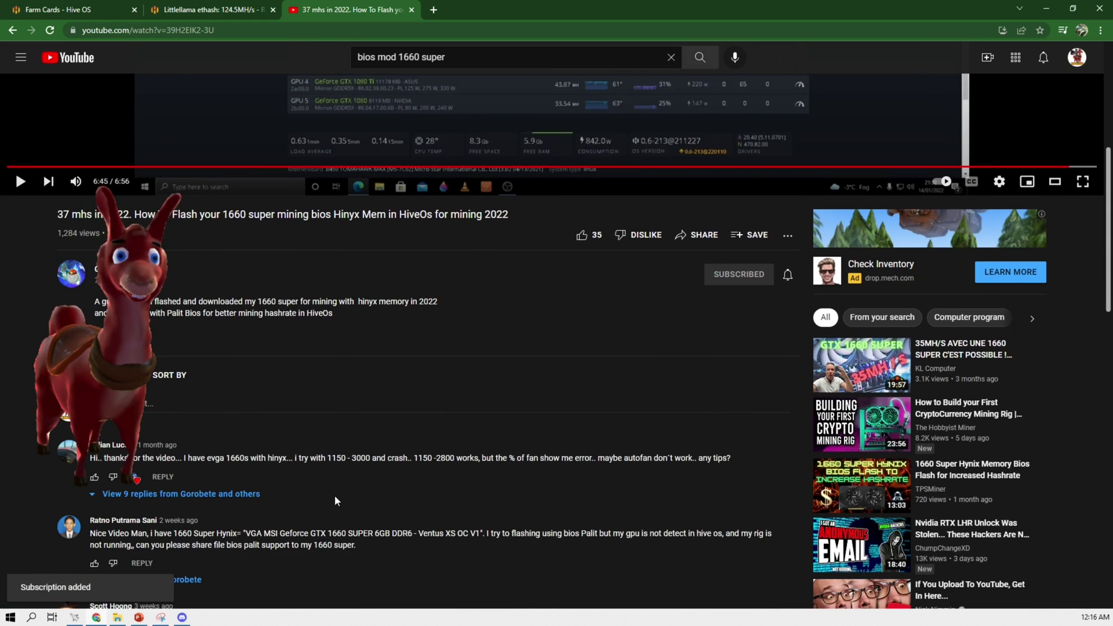
scroll(335, 497, "up", 6)
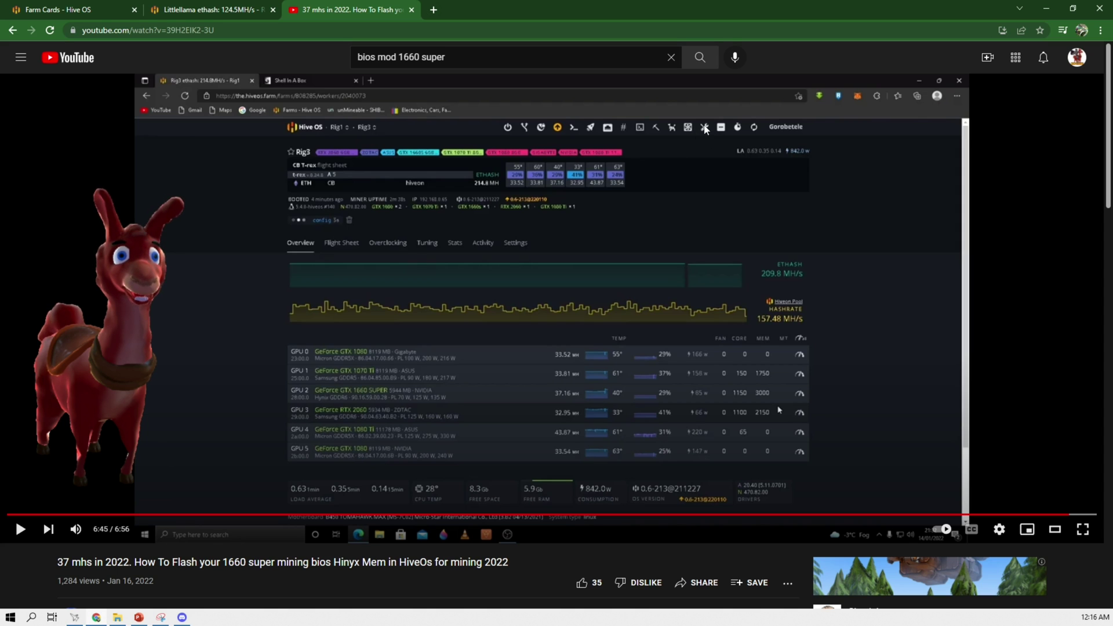
Like the tutorial video and return to the Littlellama worker page in Hive OS.
scroll(341, 418, "down", 6)
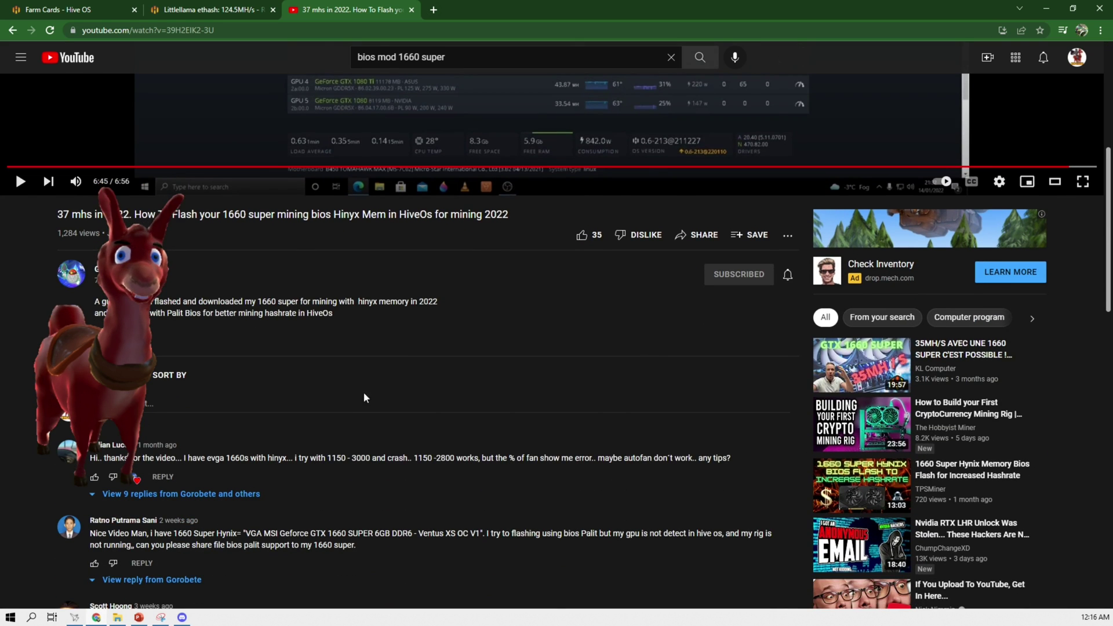
left_click(582, 236)
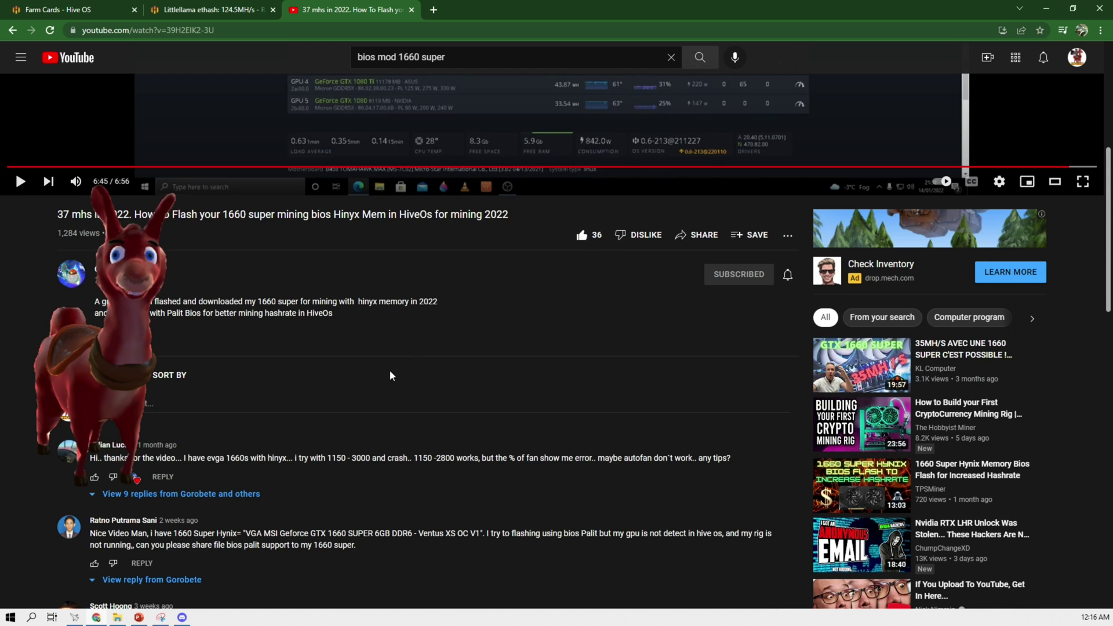
scroll(390, 370, "up", 1)
scroll(390, 415, "up", 2)
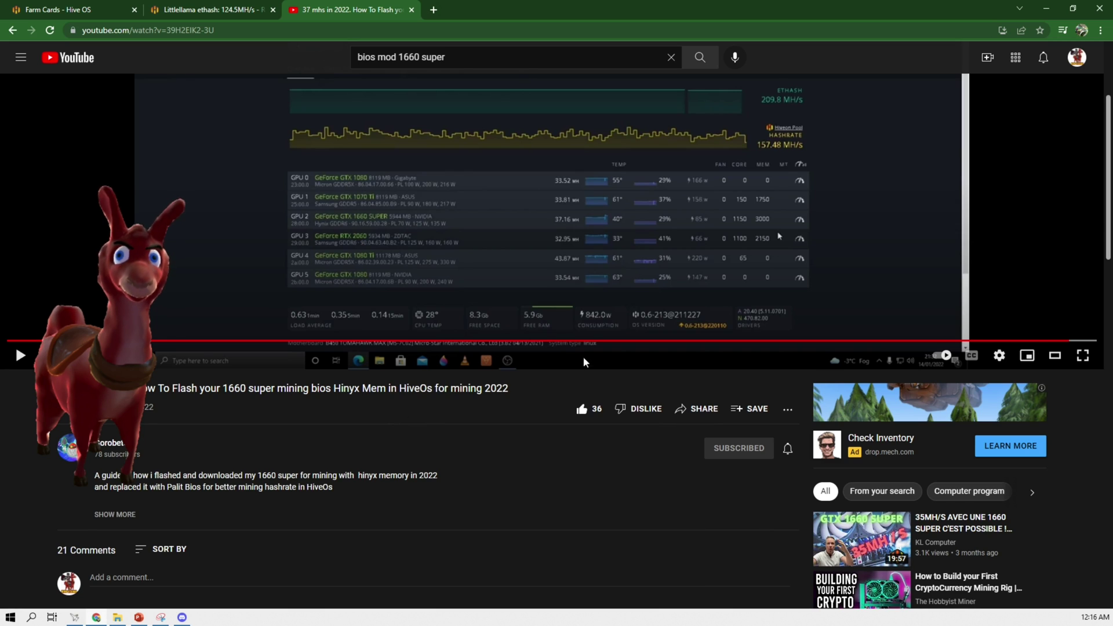
scroll(583, 360, "up", 3)
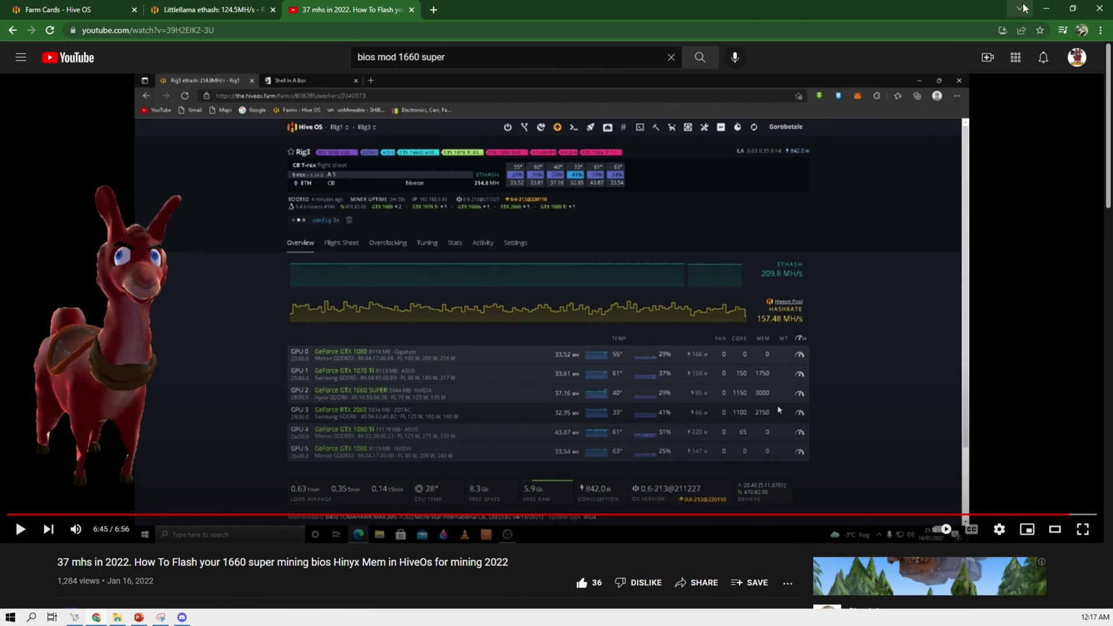
key("ctrl+shift+Tab")
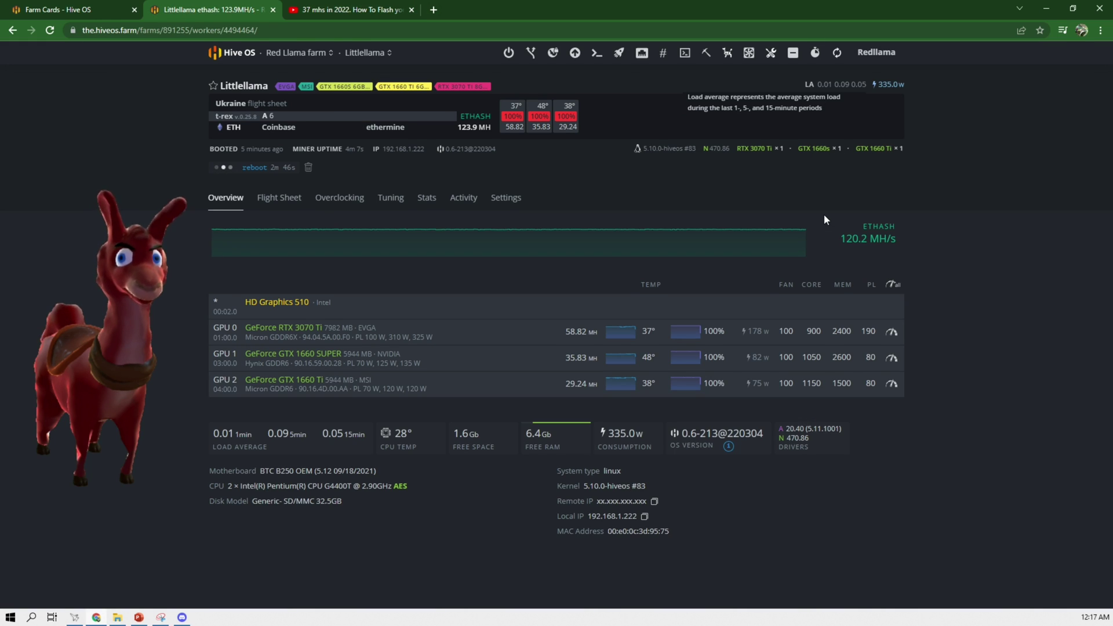